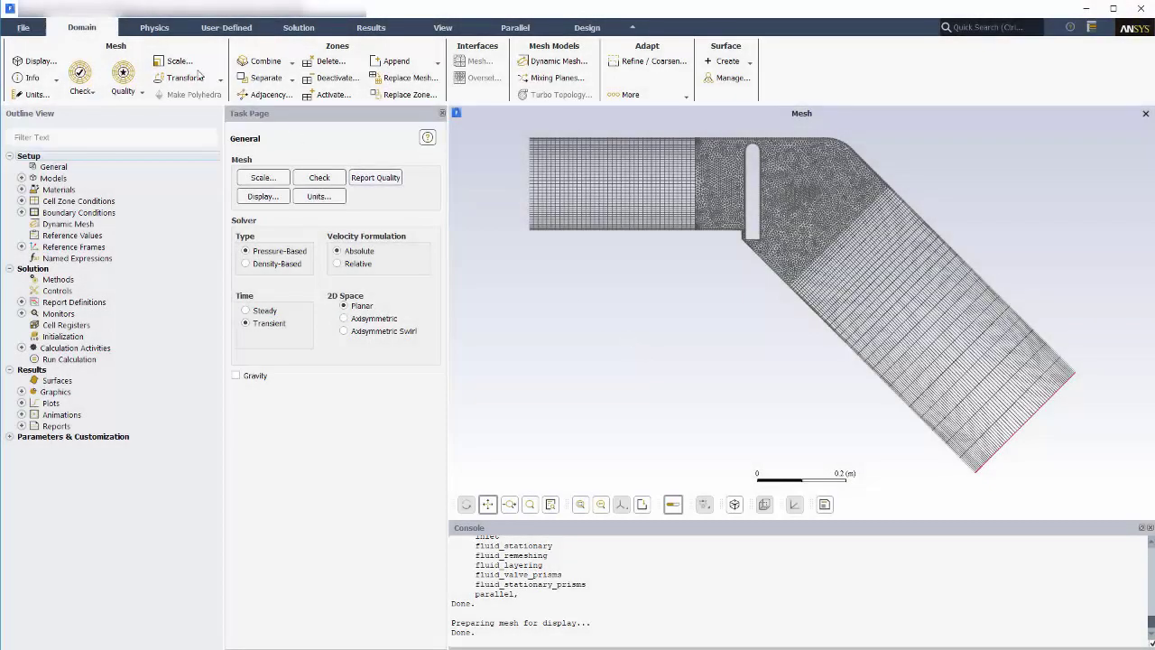
Review the solver settings and the list of physics models and their states.
click(145, 27)
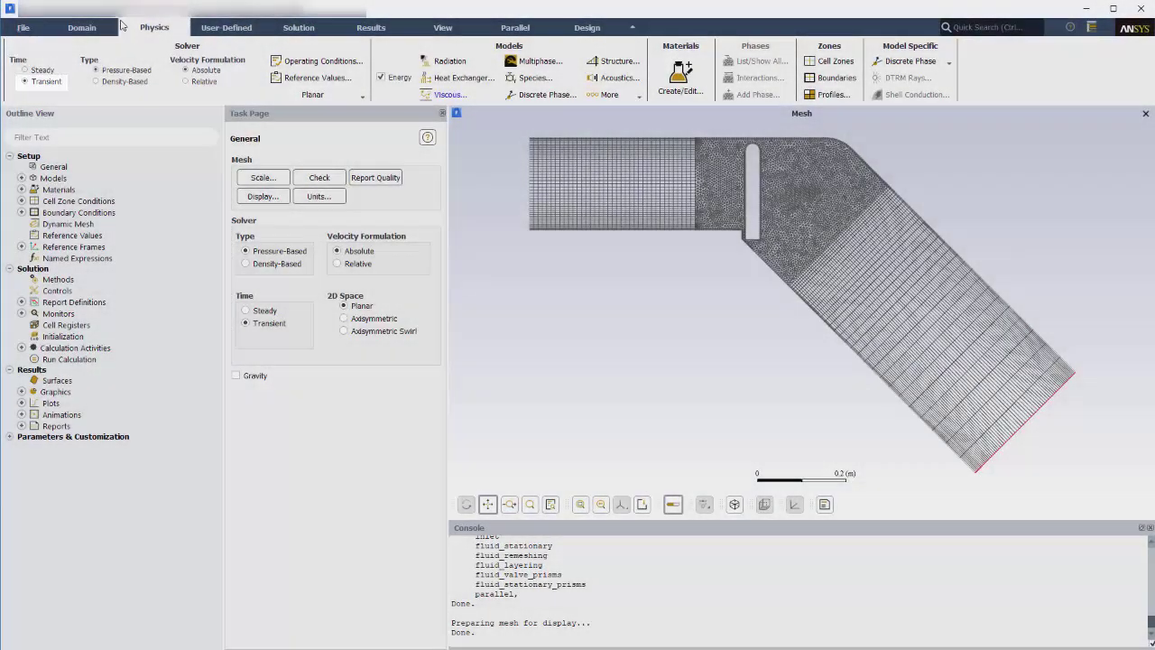
click(81, 27)
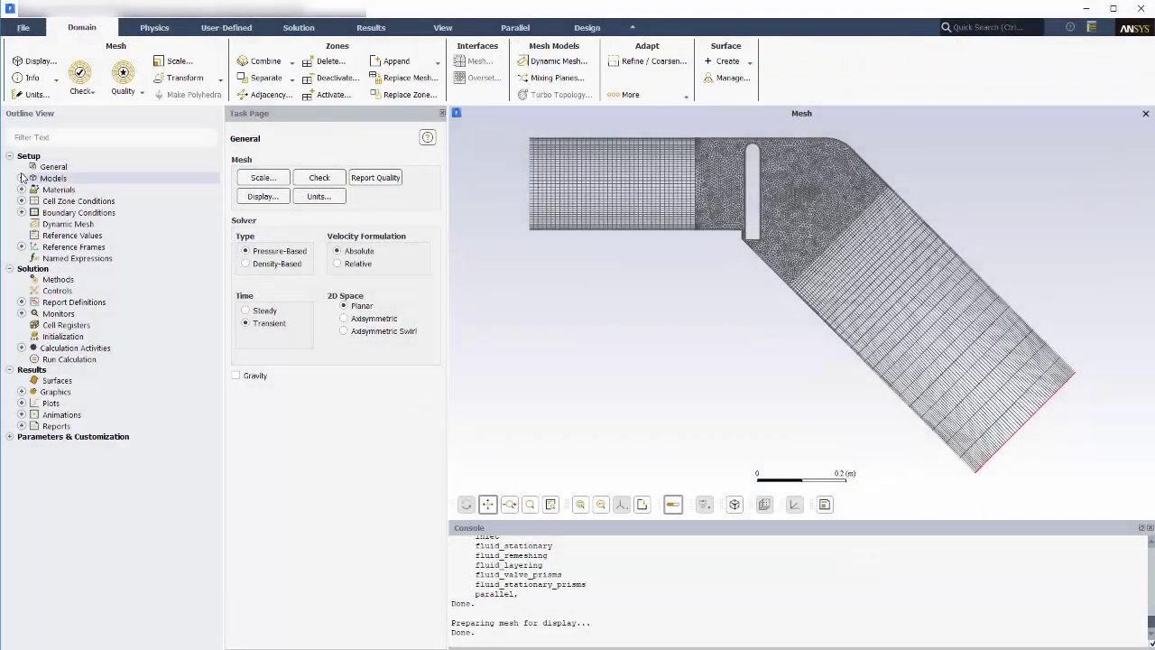
click(20, 178)
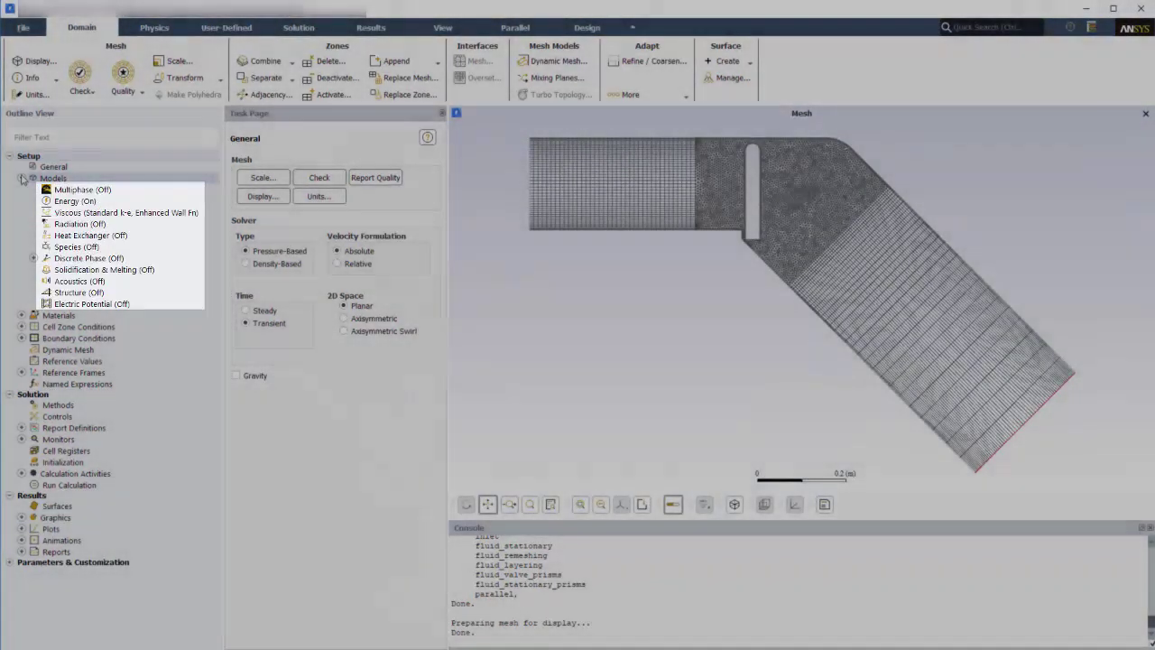
click(21, 178)
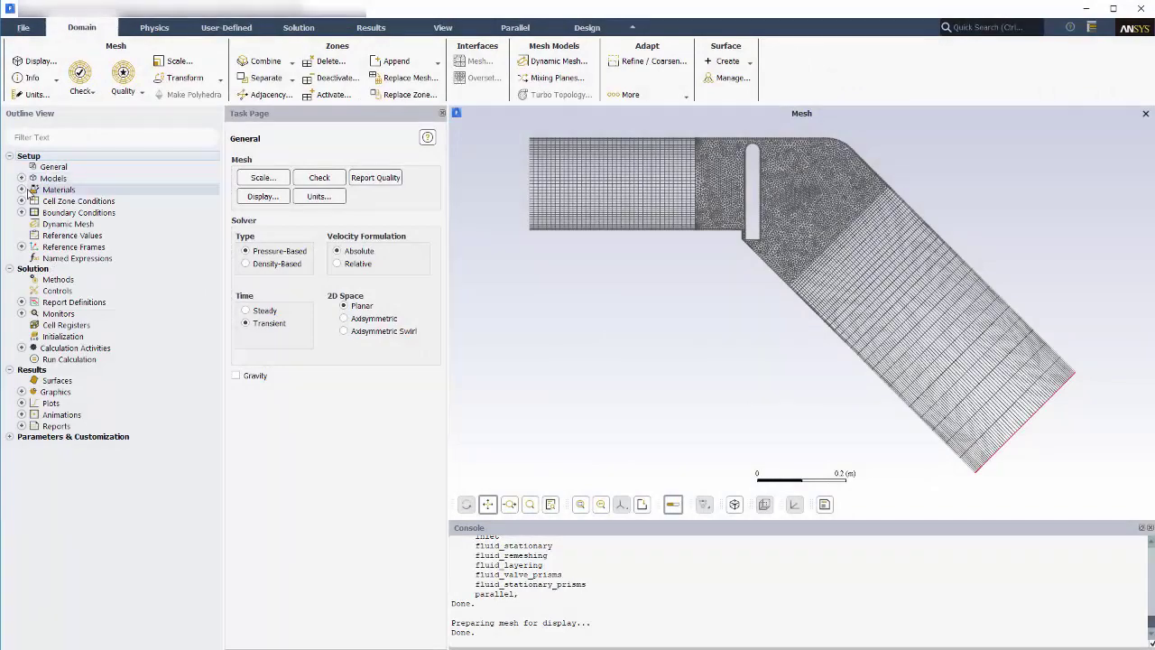
Inspect the air fluid material's properties to confirm ideal-gas density.
click(20, 190)
click(33, 200)
double_click(61, 213)
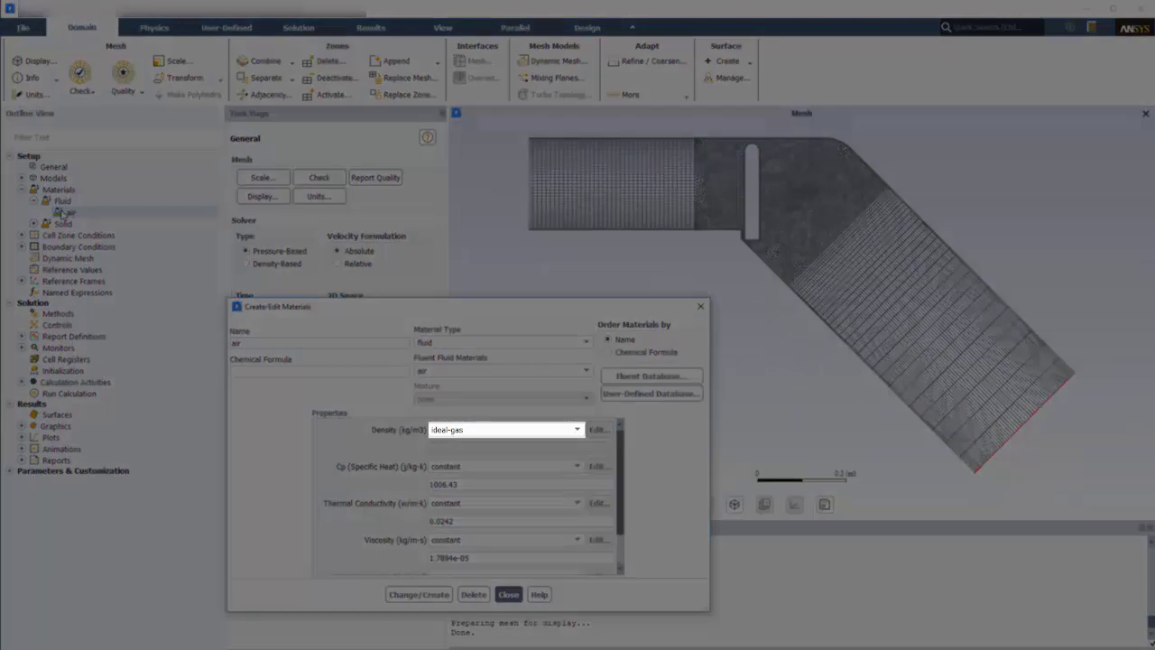
click(508, 593)
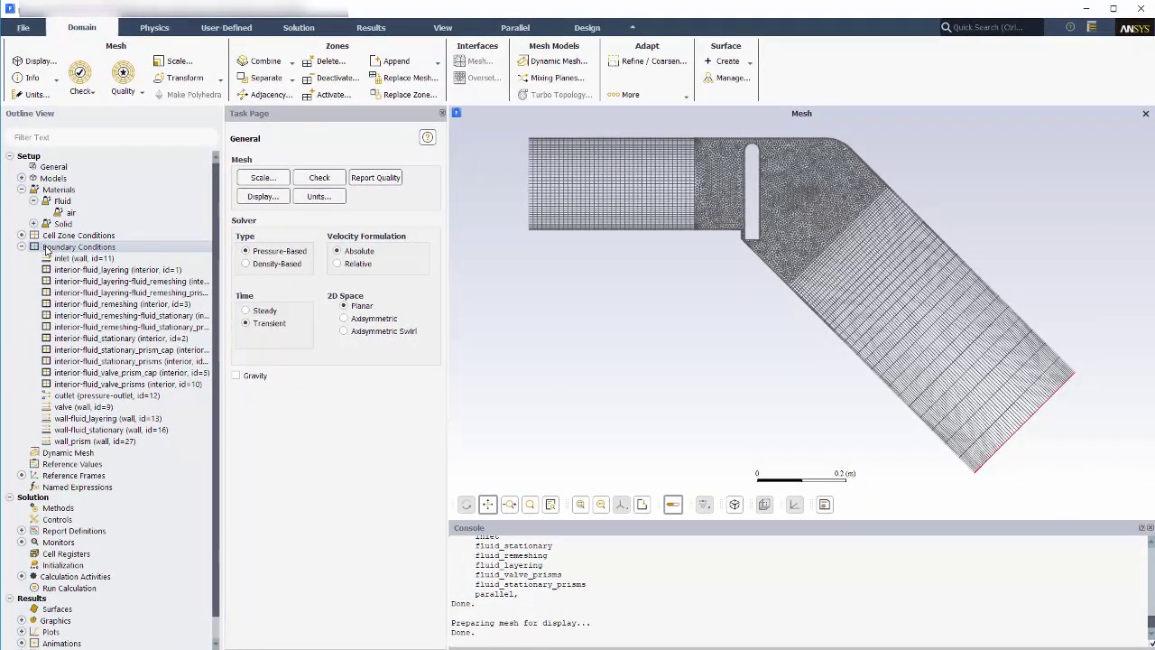
Group the boundary condition zones by zone type.
right_click(50, 251)
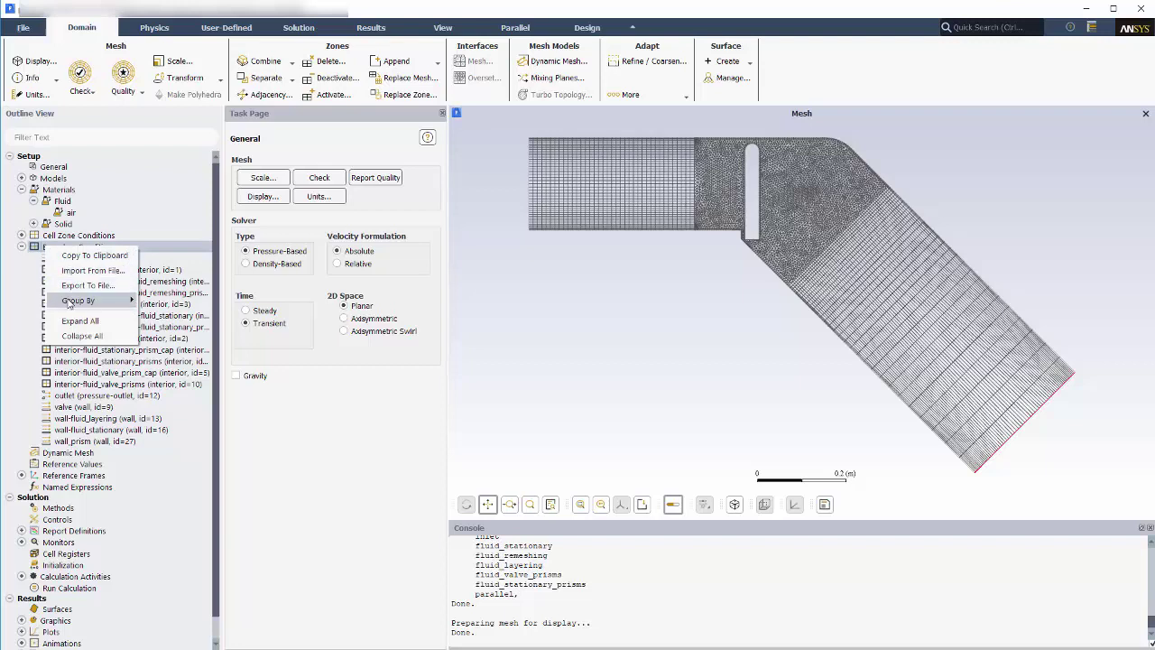
mouse_move(81, 300)
click(180, 337)
Confirm the outlet's pressure-outlet settings at 0 Pa gauge, then go to Dynamic Mesh.
click(33, 270)
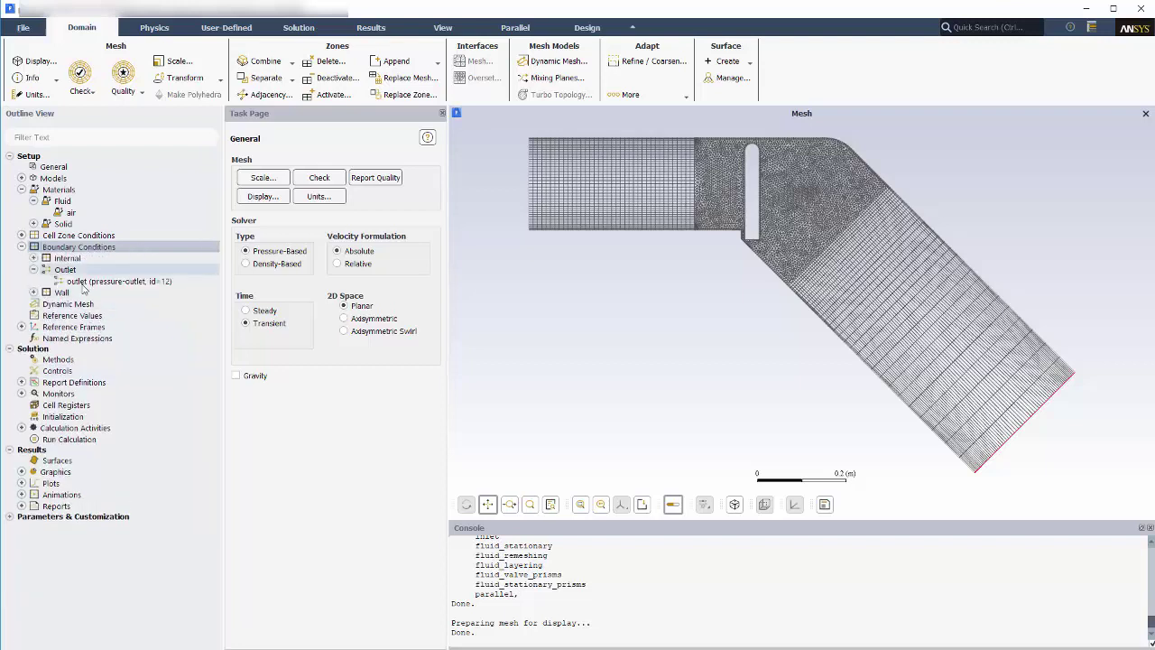
double_click(84, 282)
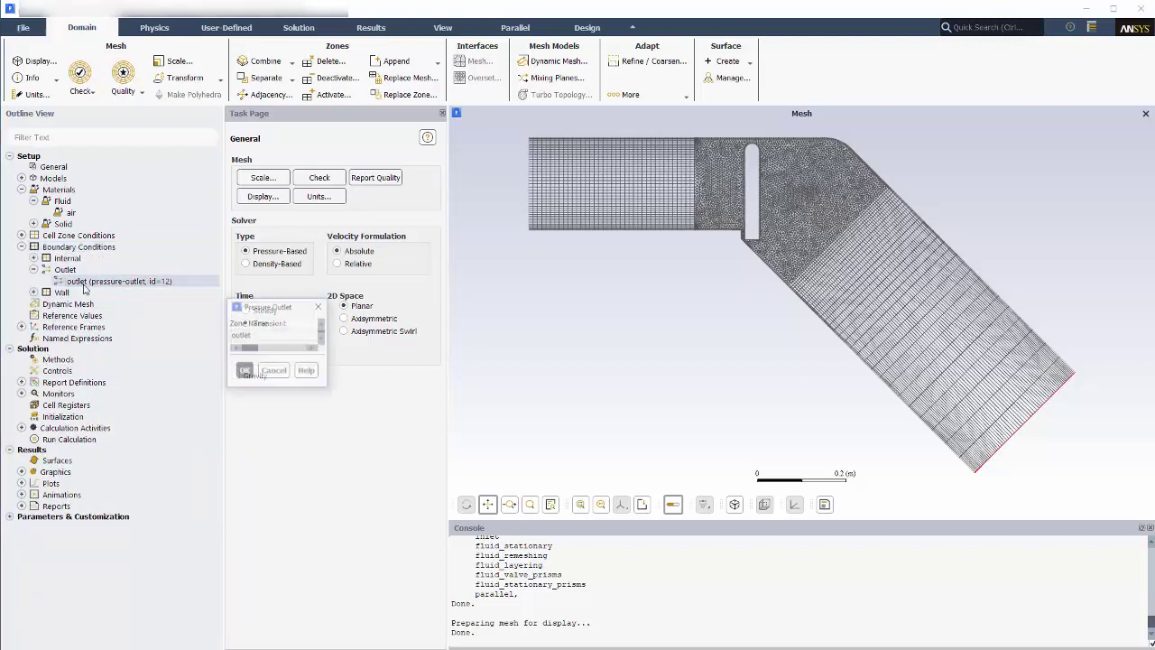
drag(271, 283, 272, 214)
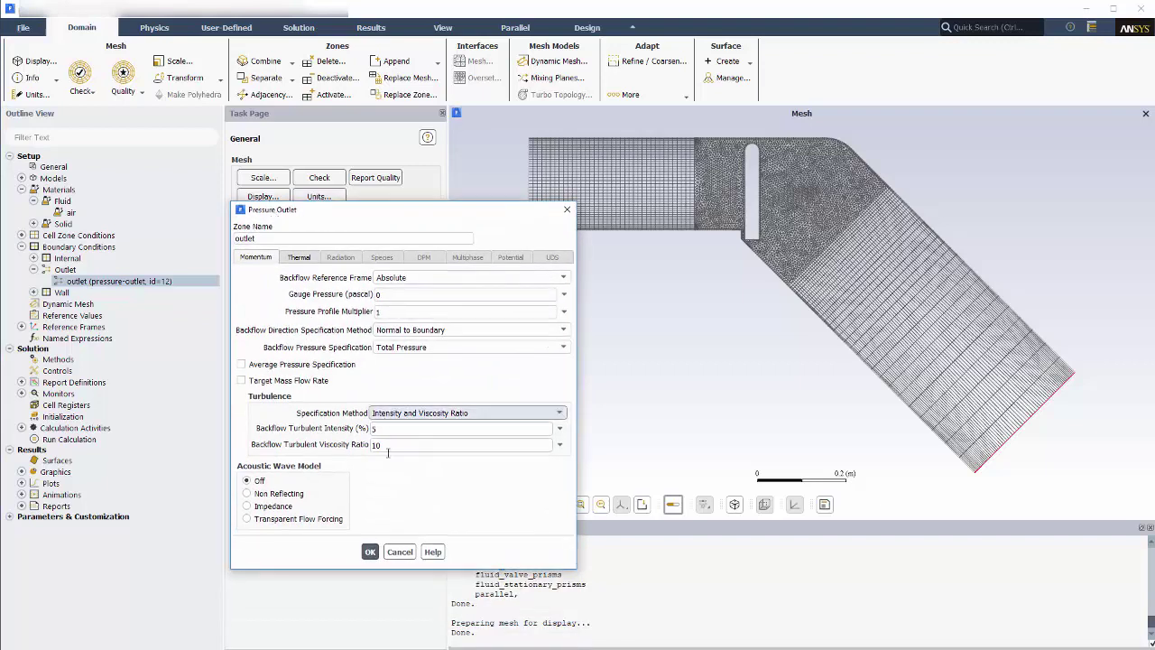
click(369, 551)
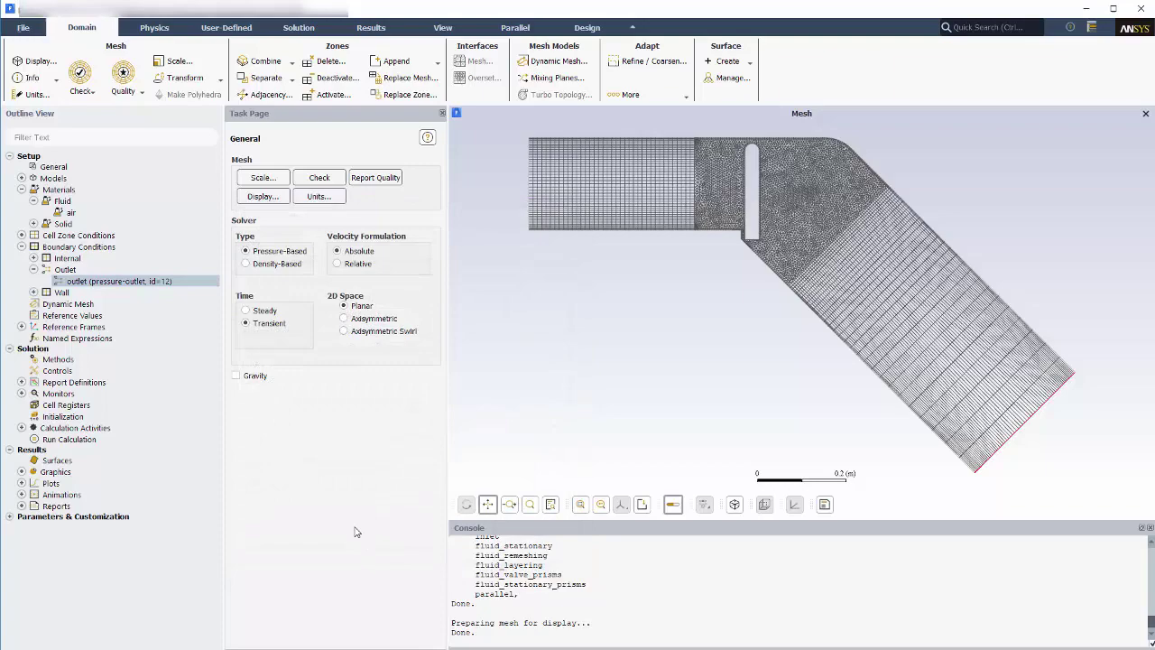
click(87, 306)
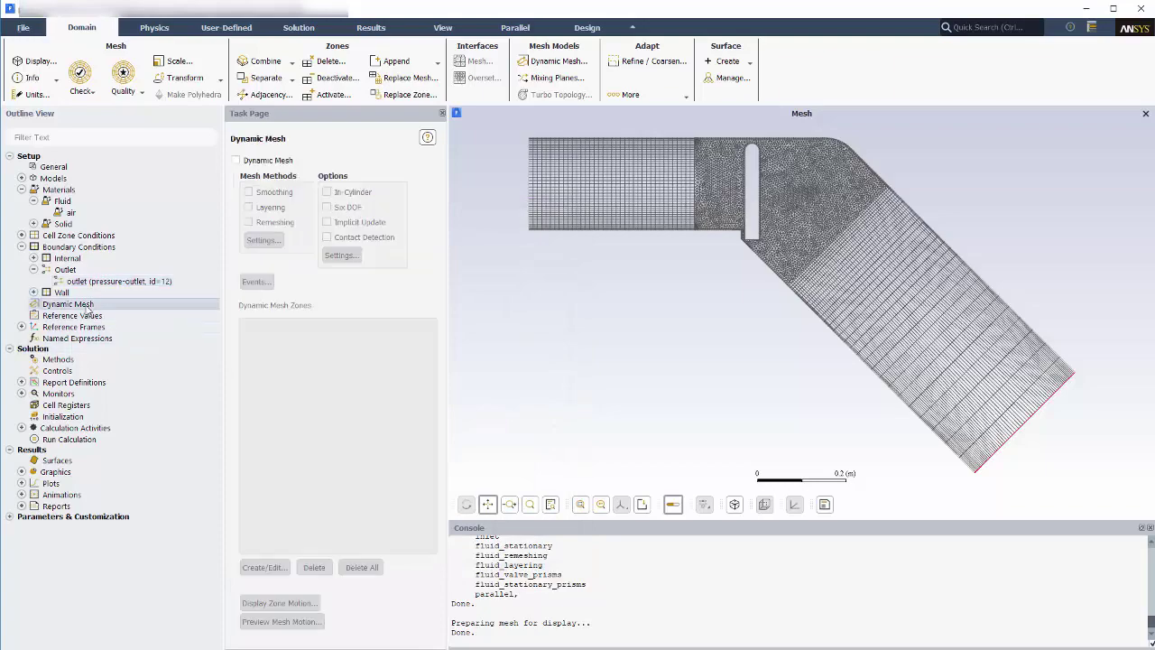
Enable Dynamic Mesh with Smoothing, Layering and Remeshing methods plus the Six DOF option.
click(236, 160)
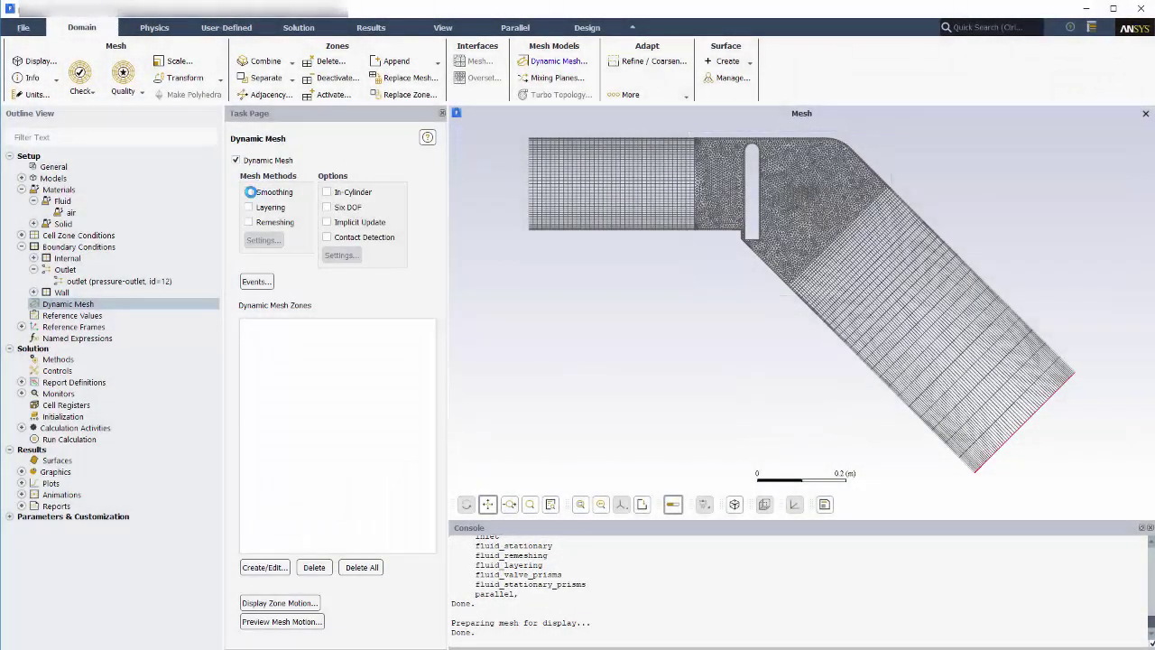
click(250, 191)
click(249, 206)
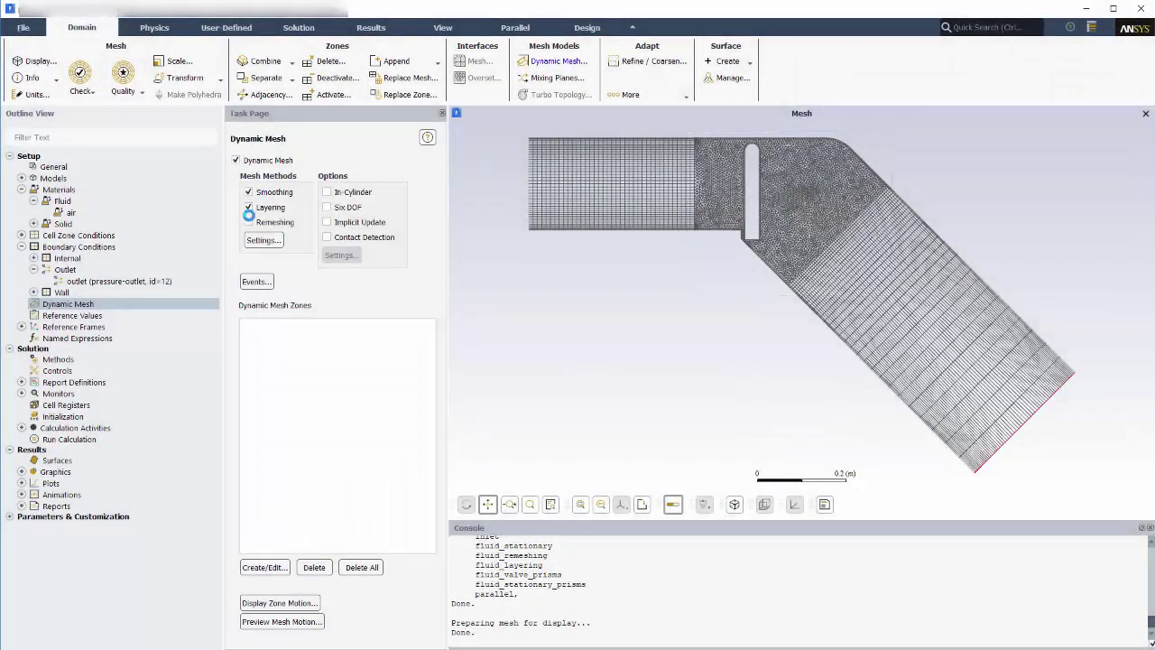
click(249, 222)
click(327, 208)
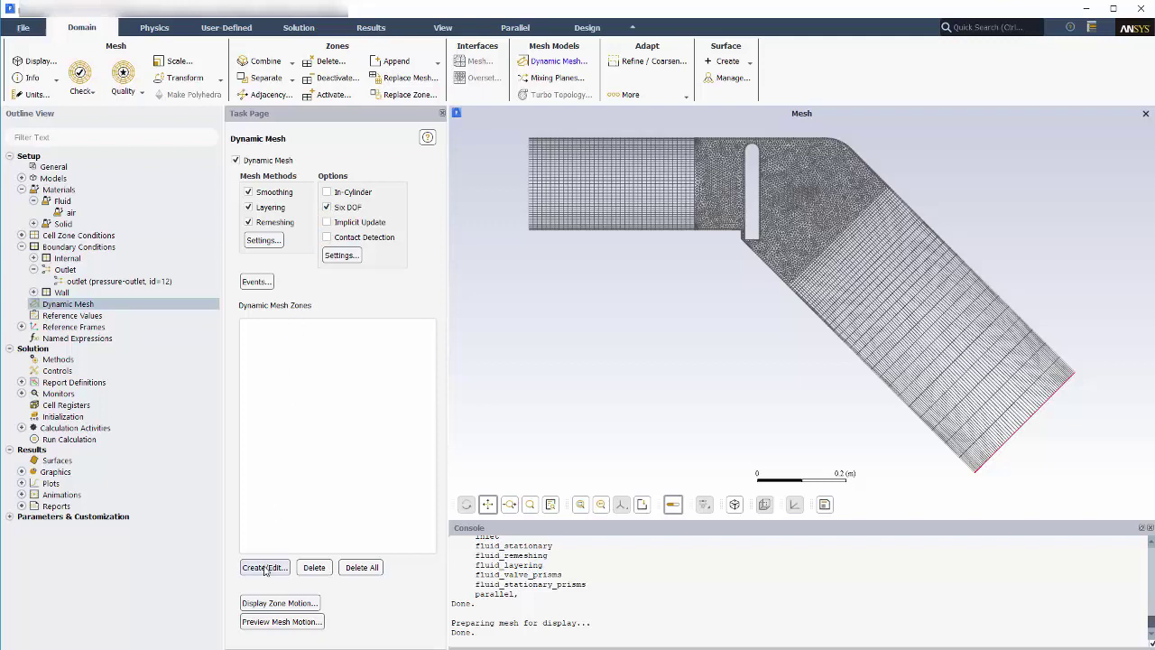
Start a dynamic mesh zone for inlet, draw it, and turn Six DOF off.
click(265, 568)
drag(340, 311, 222, 202)
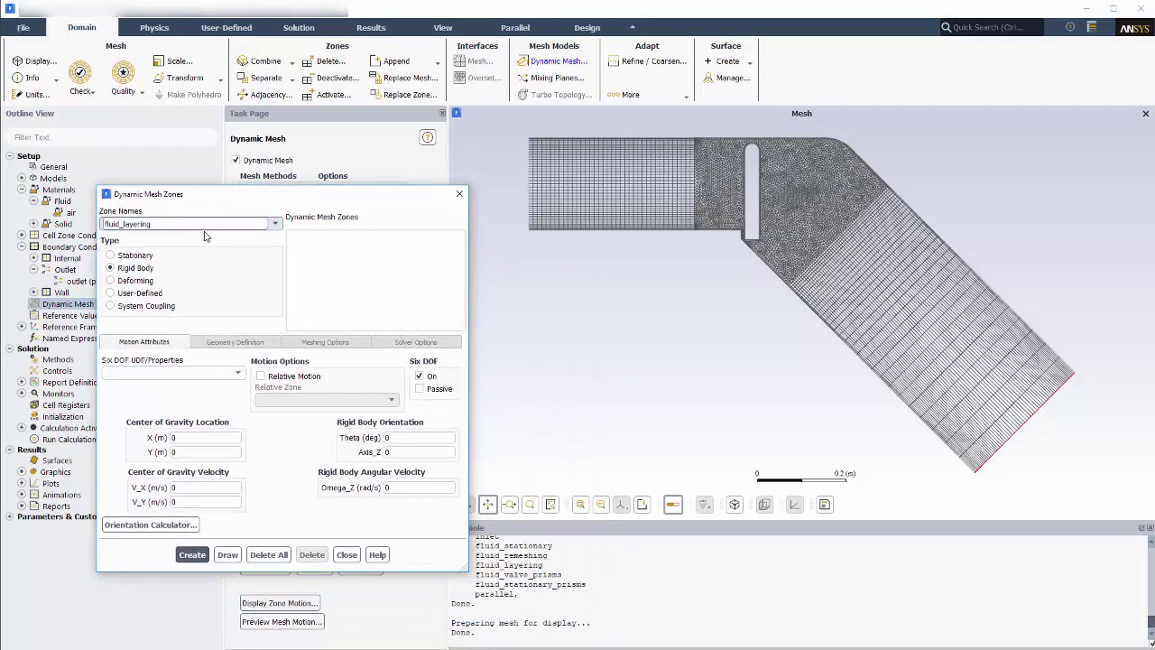
click(274, 229)
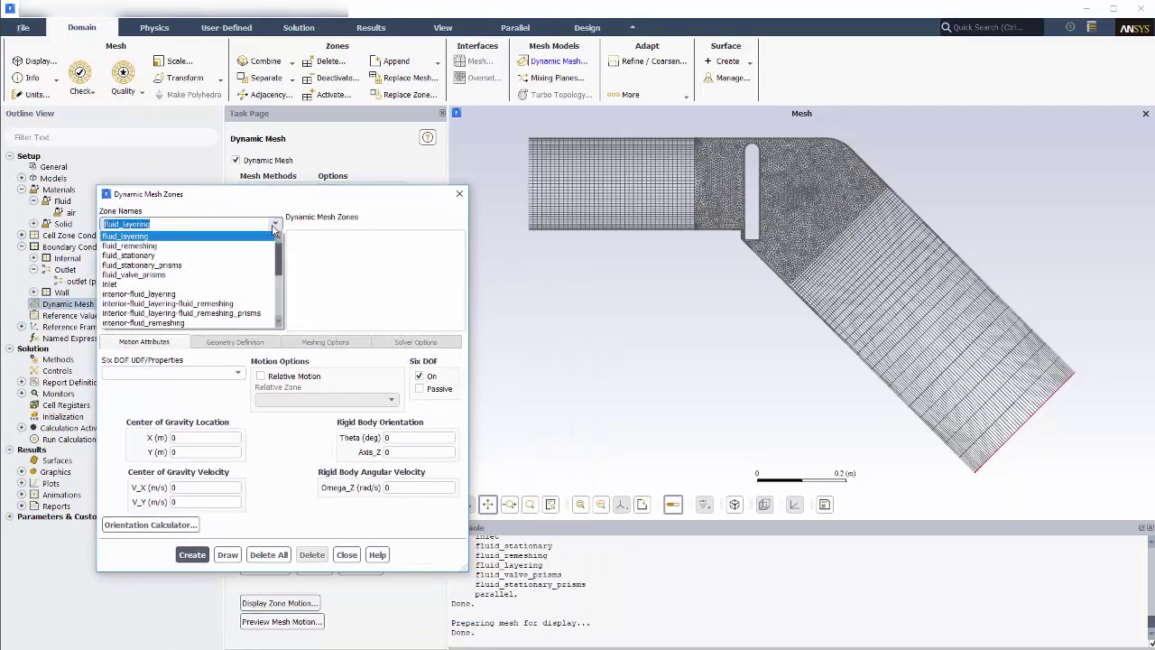
click(136, 283)
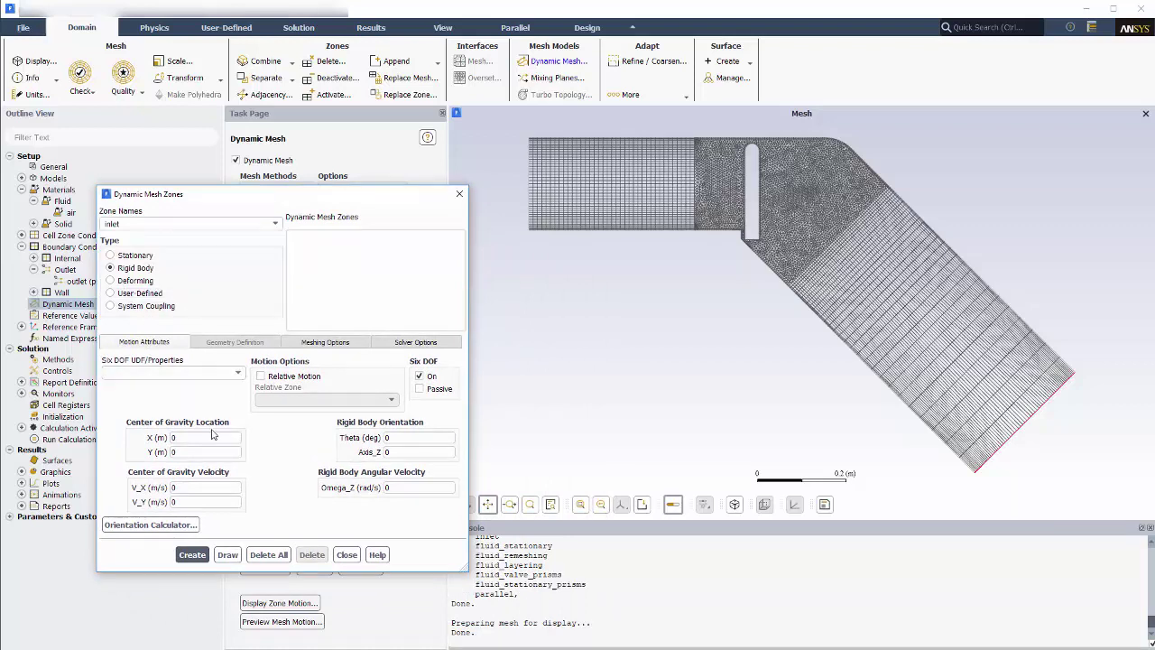
click(230, 554)
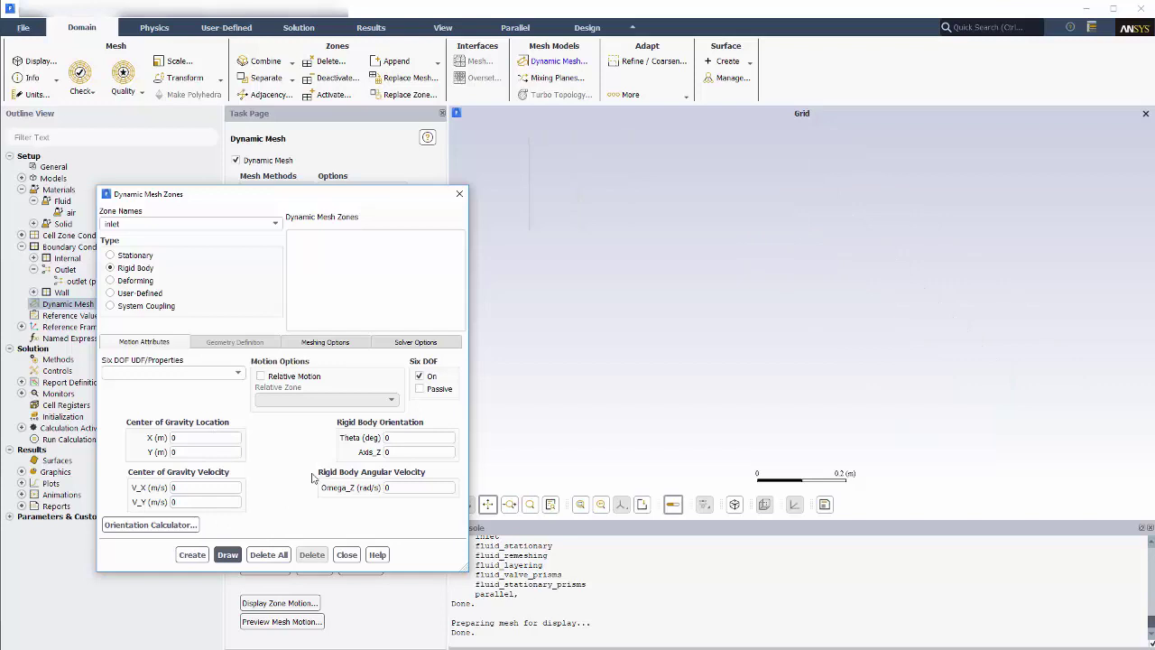
click(419, 376)
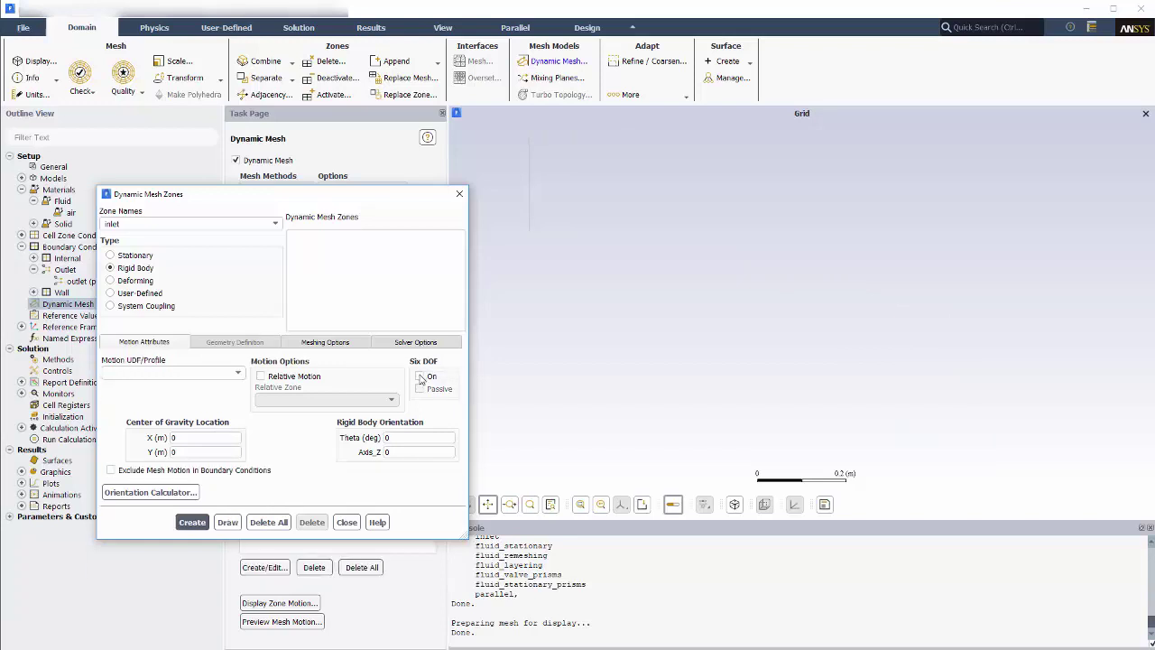
Read the translate_5.prof motion profile into the Profiles manager.
click(154, 29)
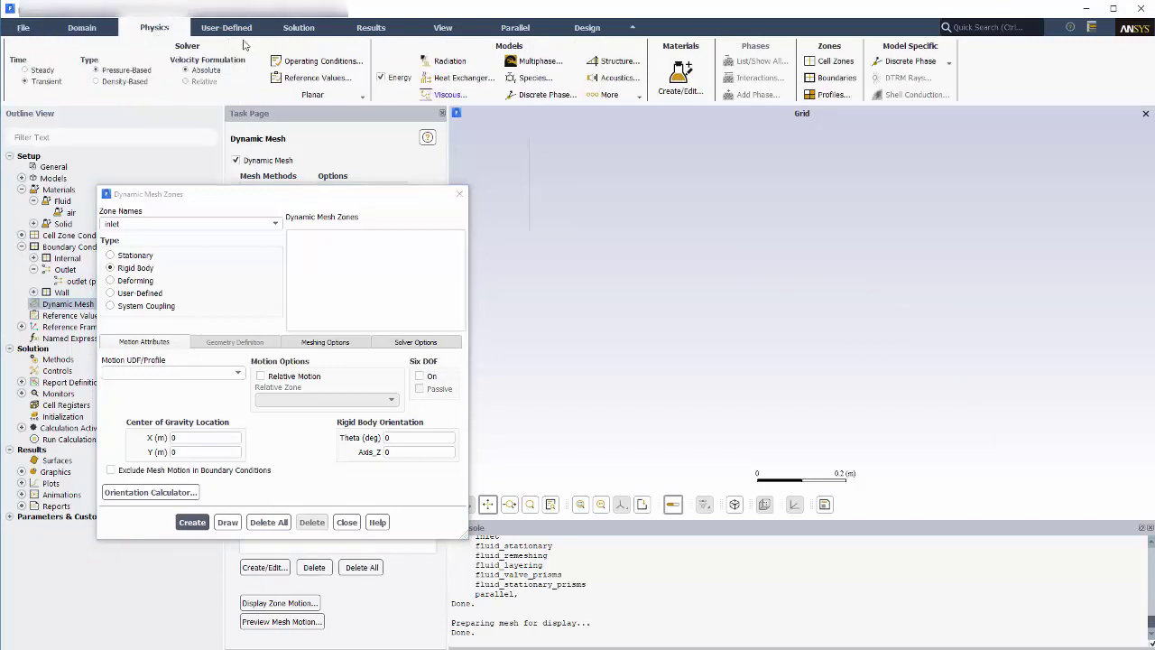
click(823, 95)
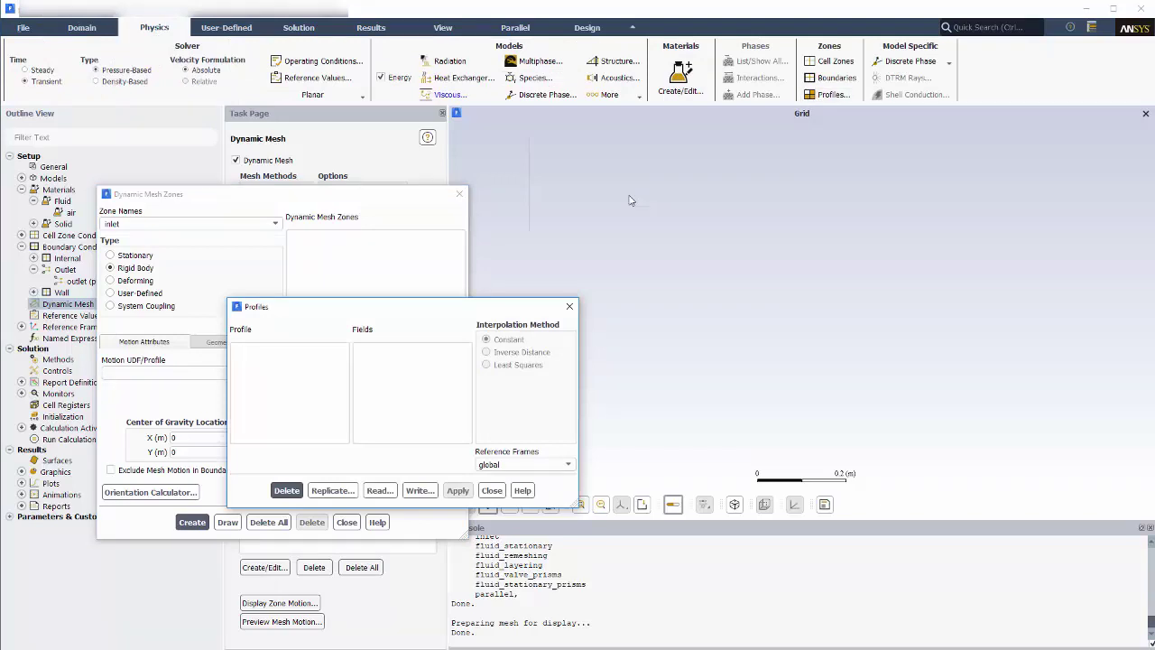
click(379, 490)
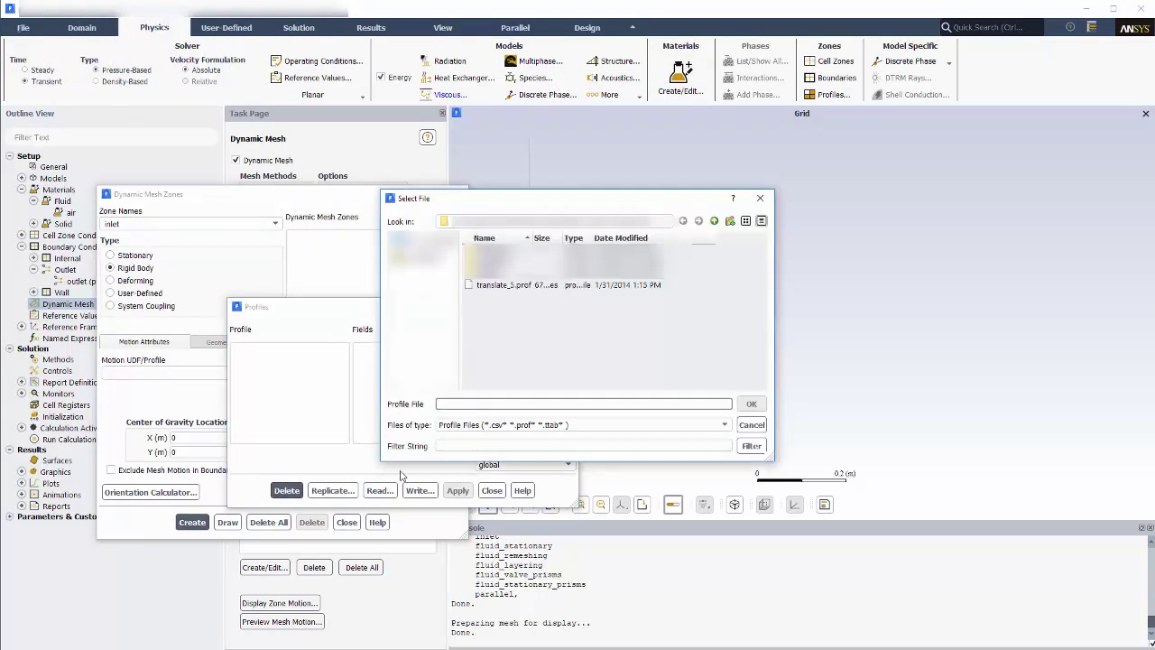
click(510, 285)
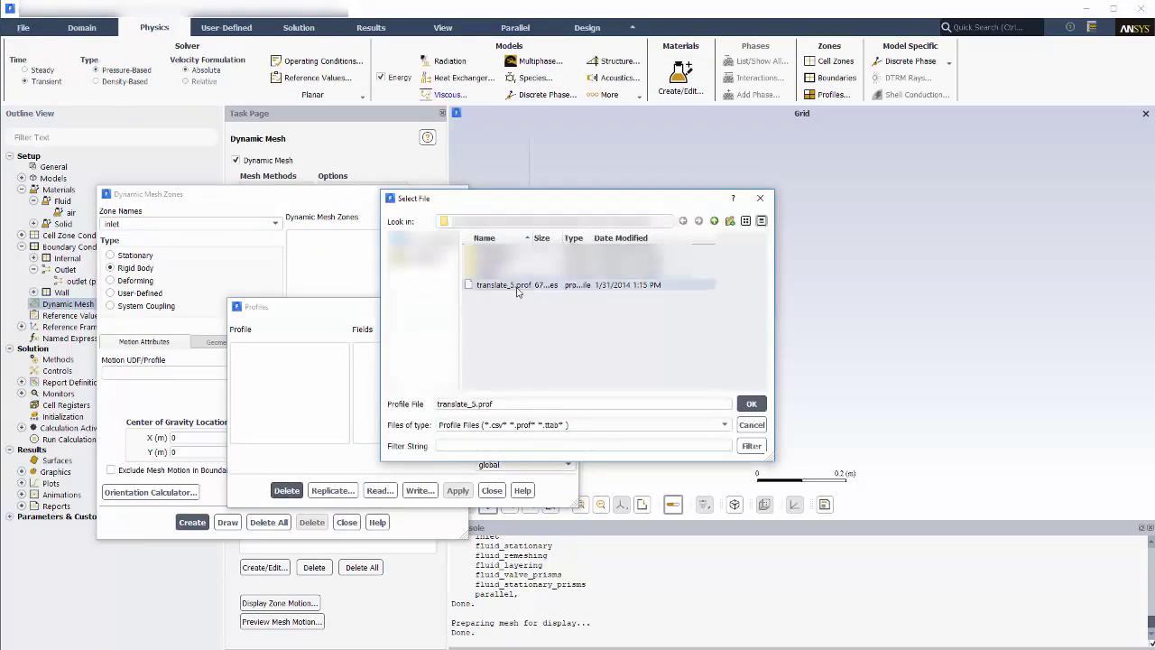
click(749, 404)
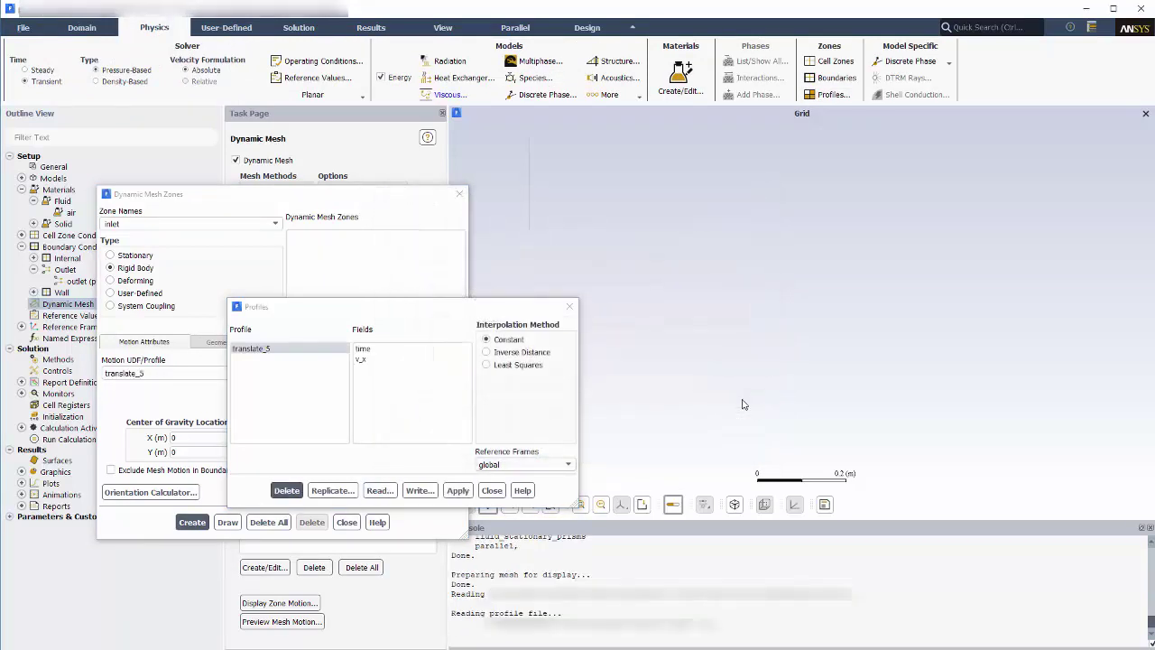
click(491, 490)
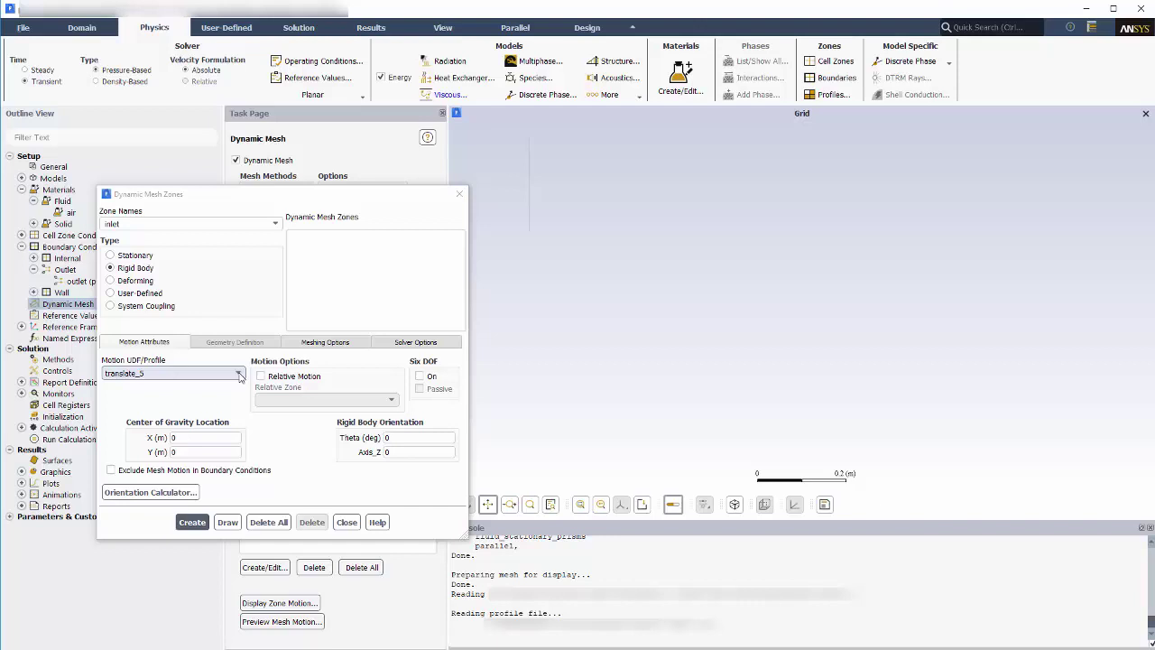
Set the inlet zone's cell height to 0 and create it.
click(321, 347)
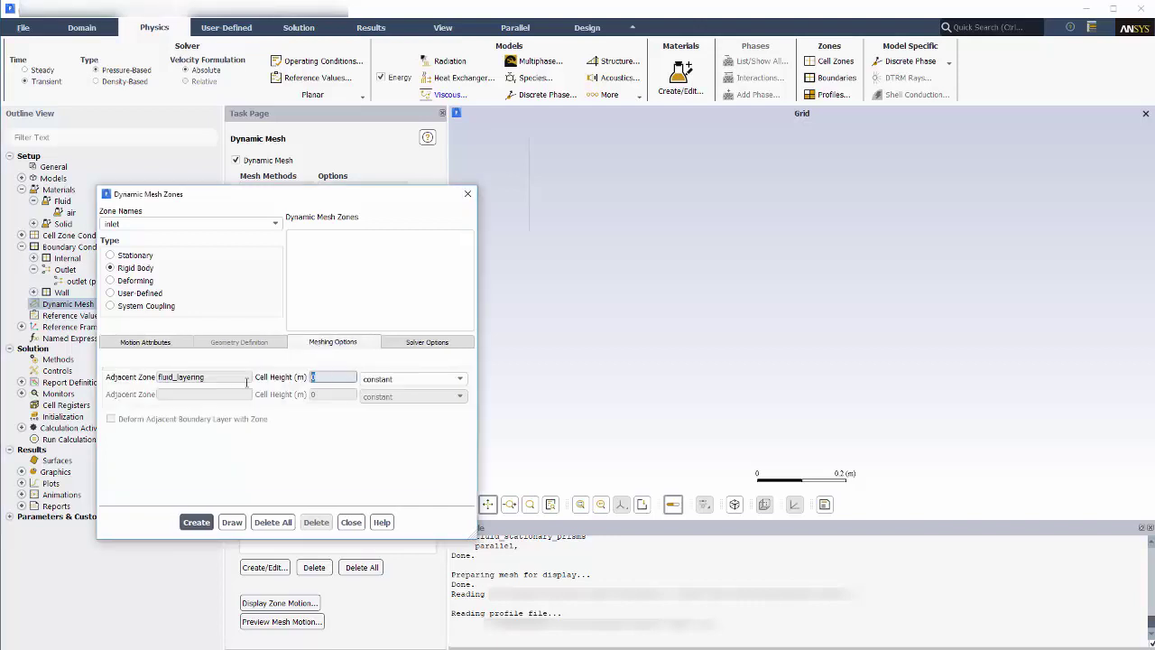
text(01)
click(202, 522)
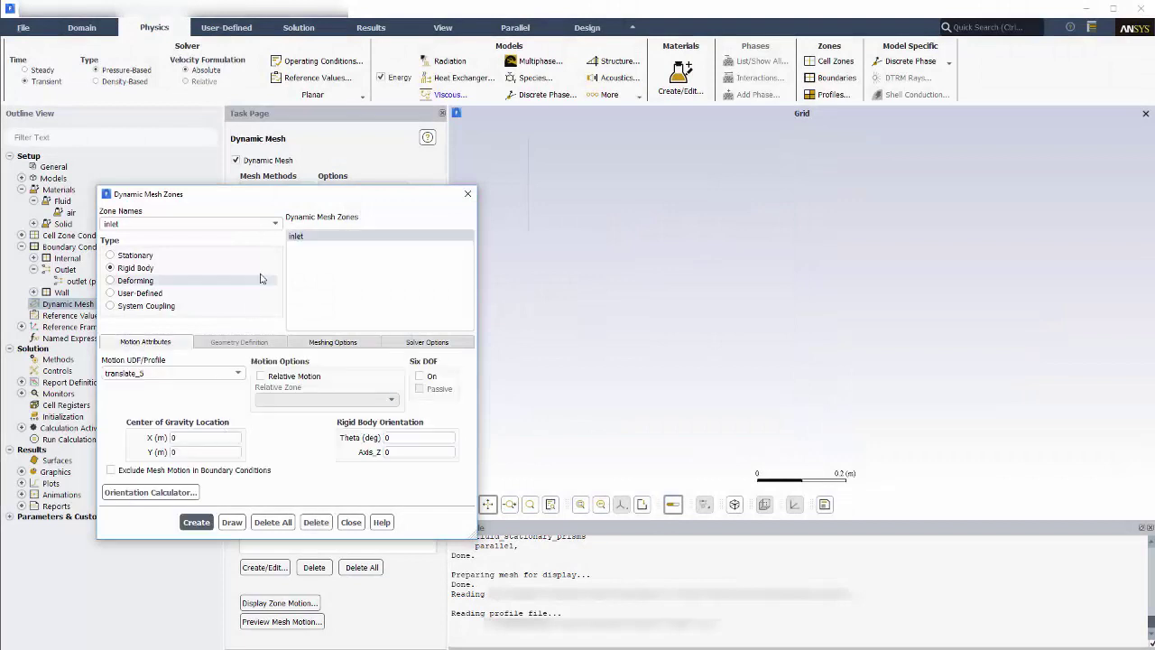
Create fluid_layering as a deforming zone with remeshing and smoothing turned off.
click(200, 224)
click(203, 236)
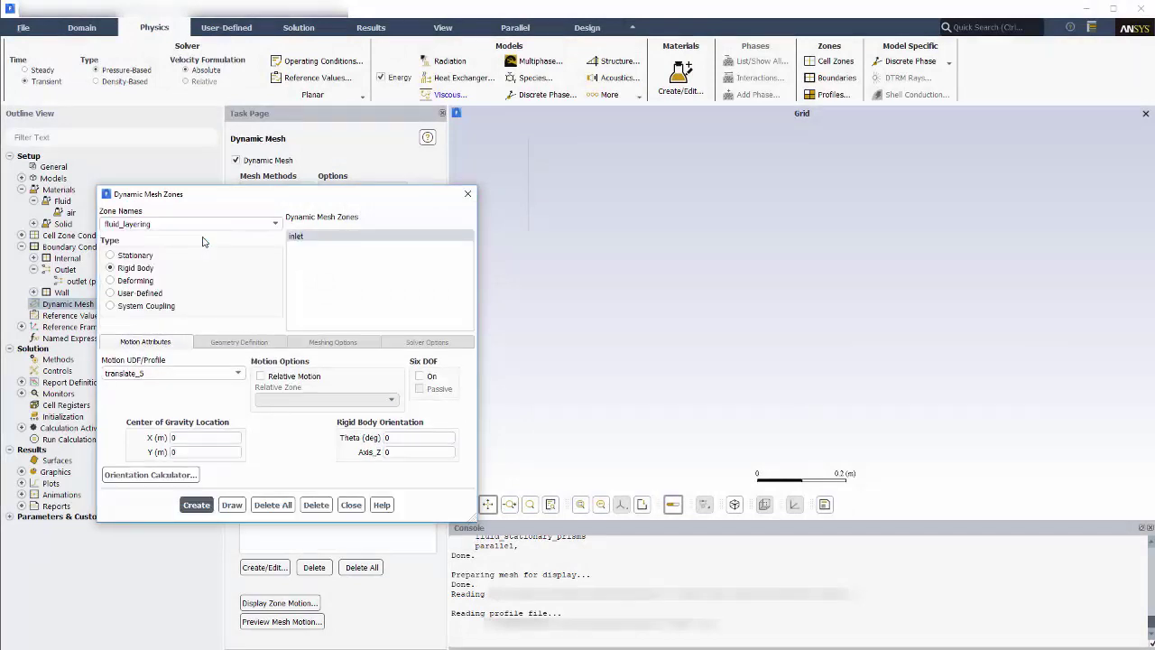
click(232, 505)
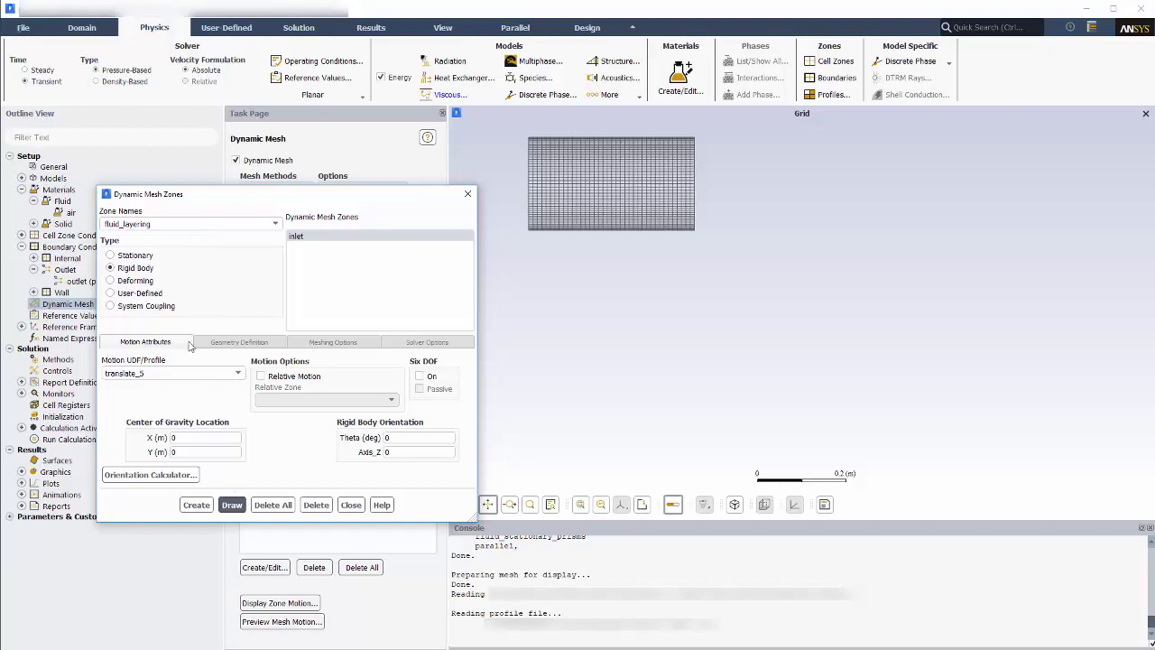
click(110, 280)
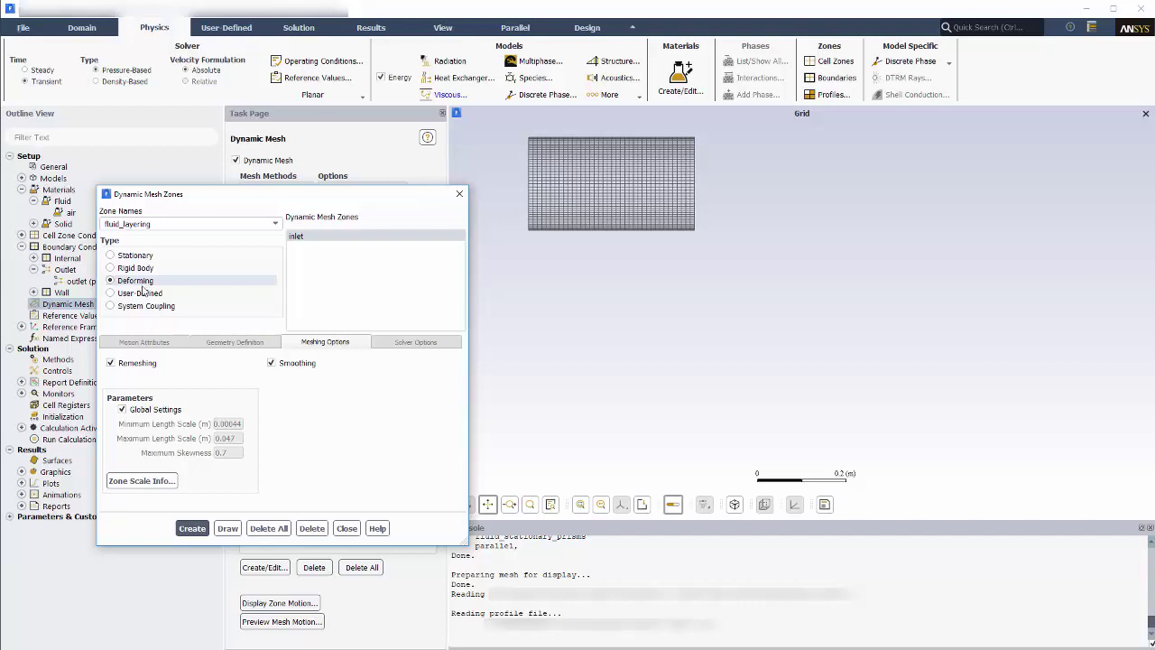
click(111, 363)
click(272, 363)
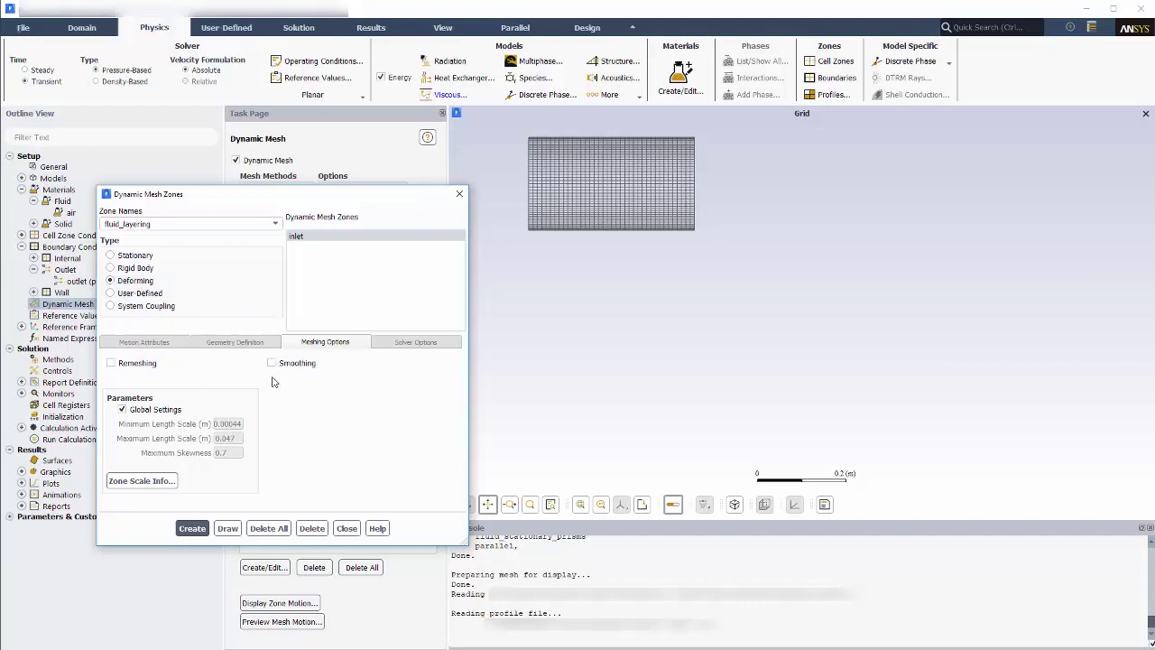
click(192, 527)
Select the valve zone as the next dynamic mesh zone.
click(276, 223)
scroll(215, 256, down, 5)
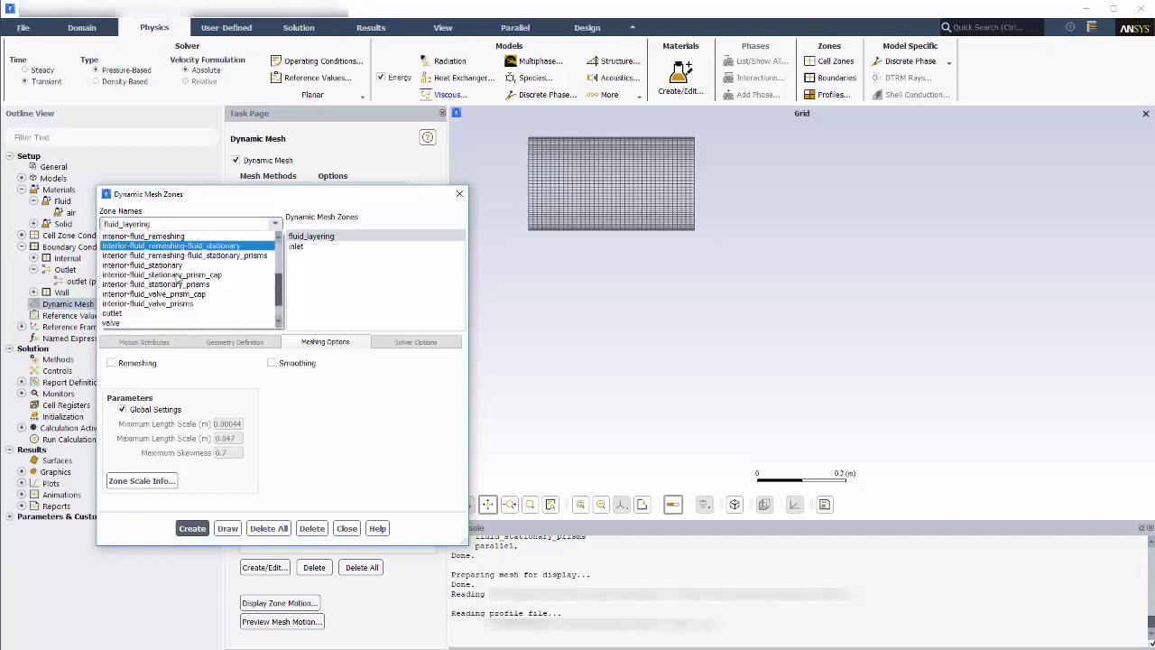
click(163, 293)
Make the valve zone a rigid body with Six DOF motion on.
click(227, 528)
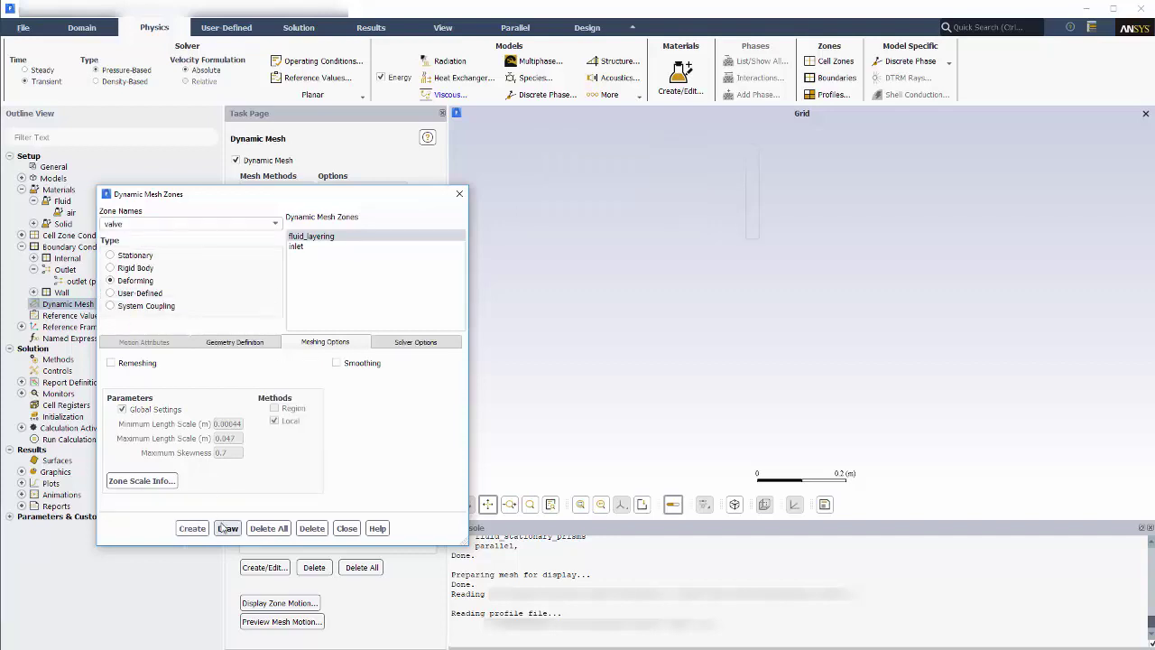
click(133, 268)
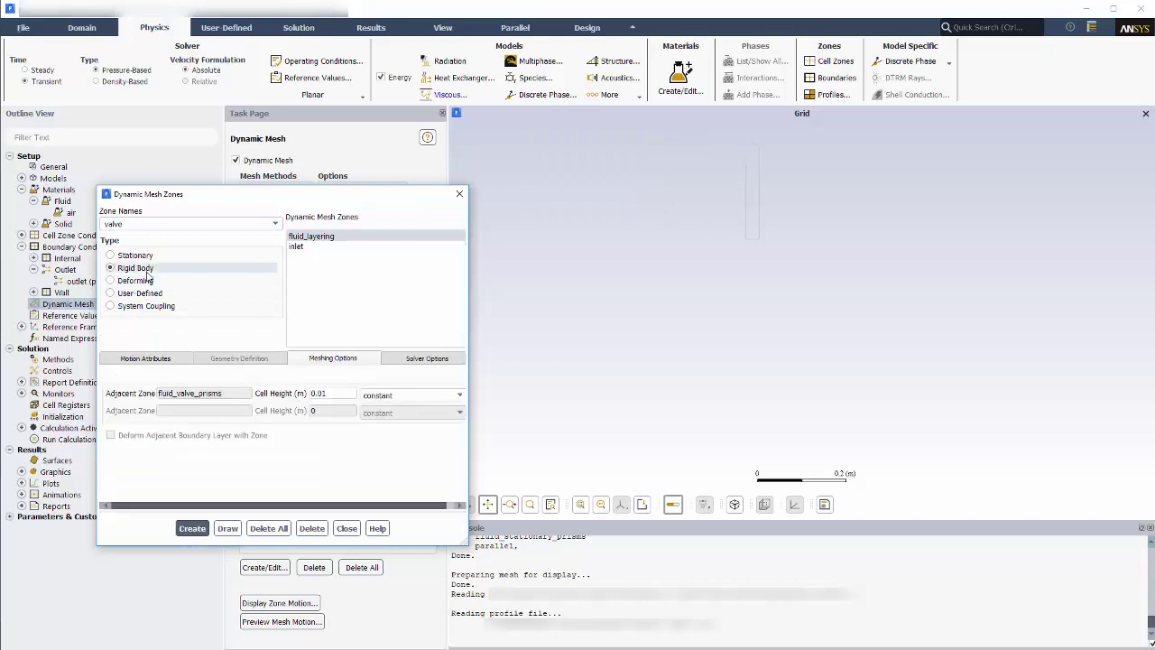
click(147, 342)
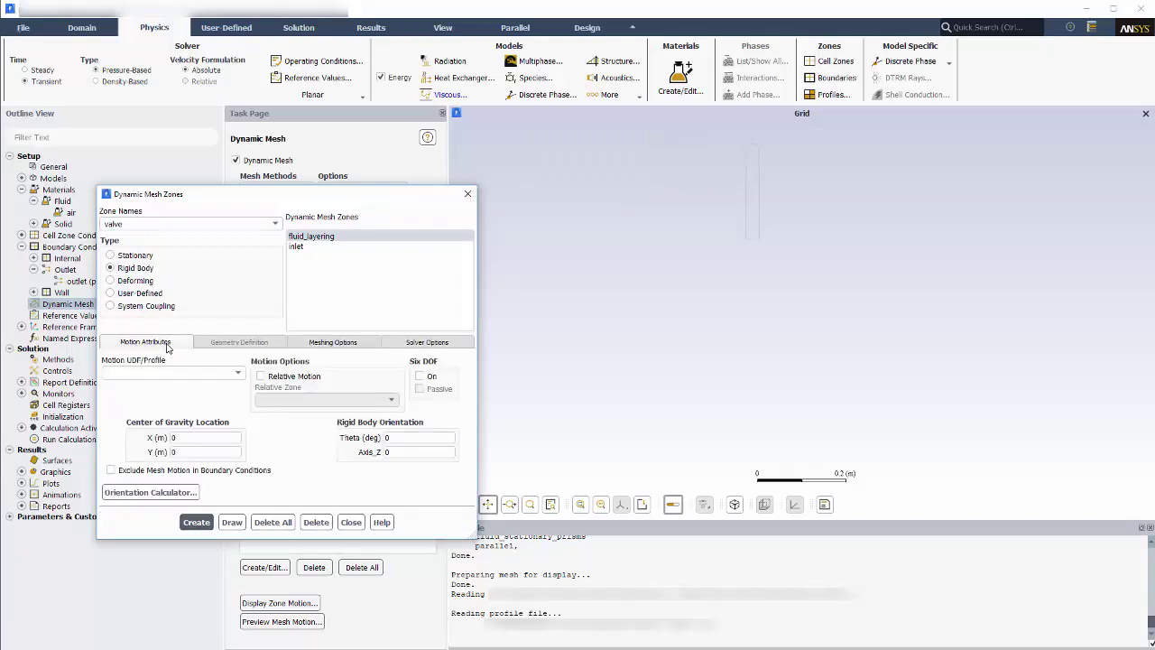
click(419, 375)
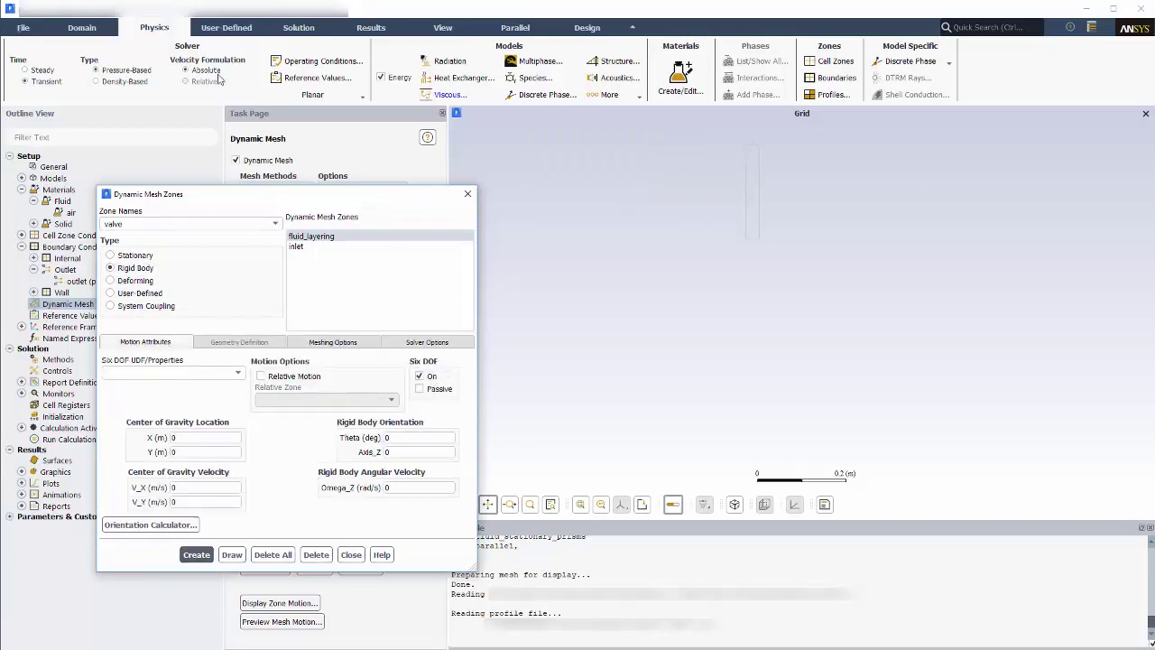
Open the Compiled UDFs setup and add a source file.
click(221, 28)
click(104, 83)
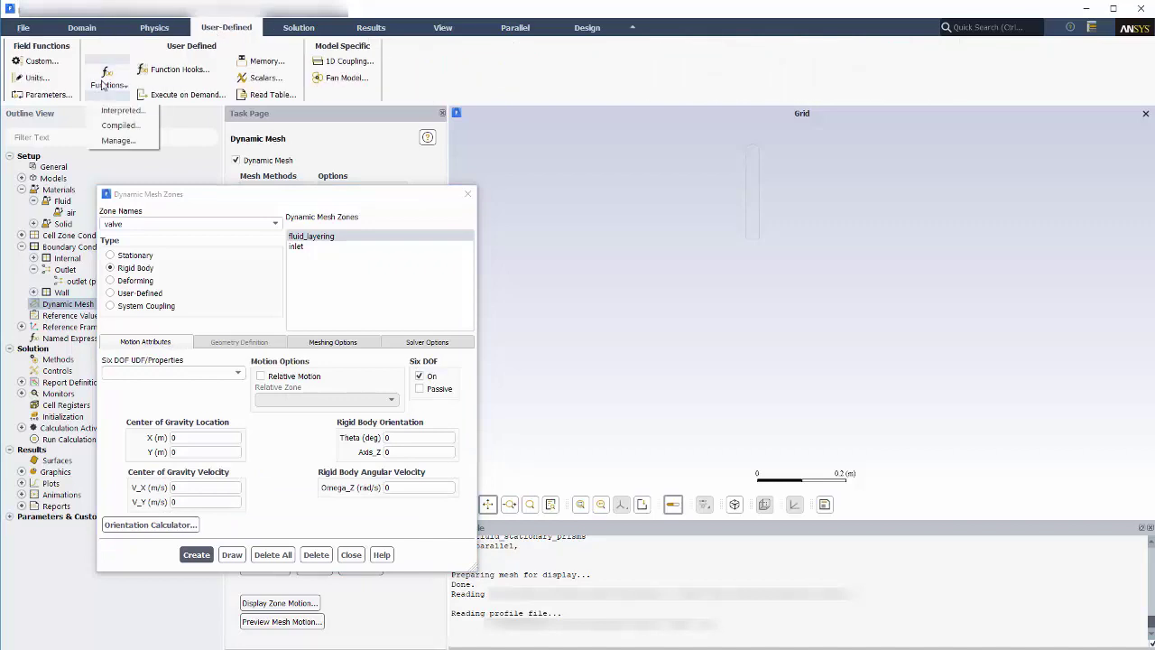
click(120, 125)
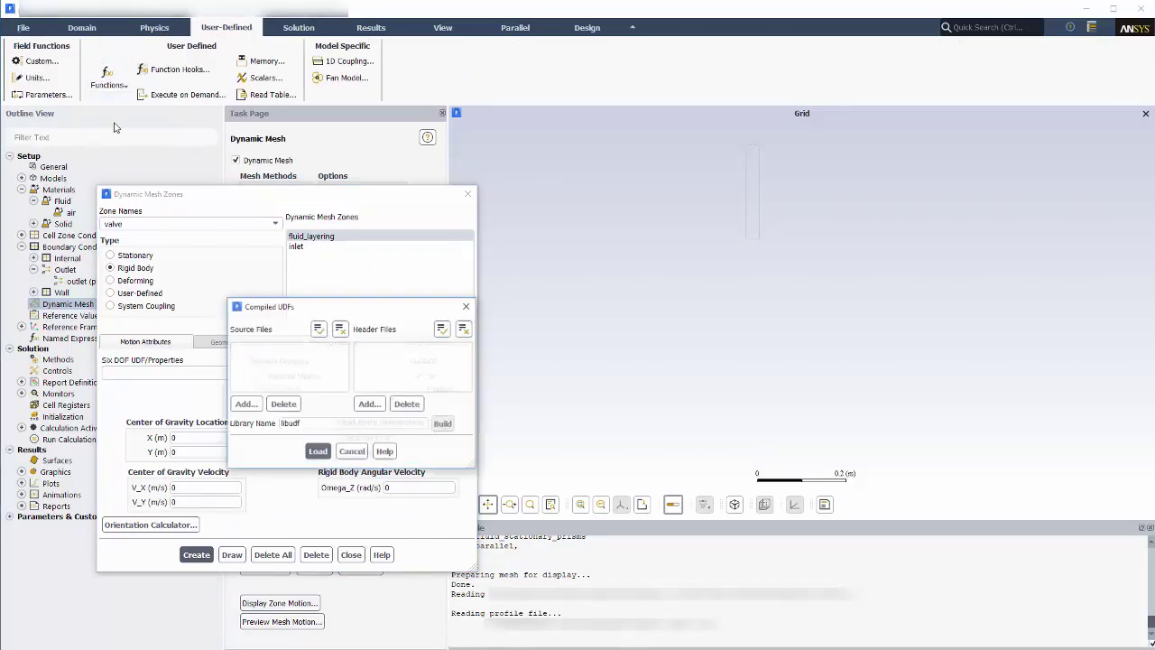
click(246, 404)
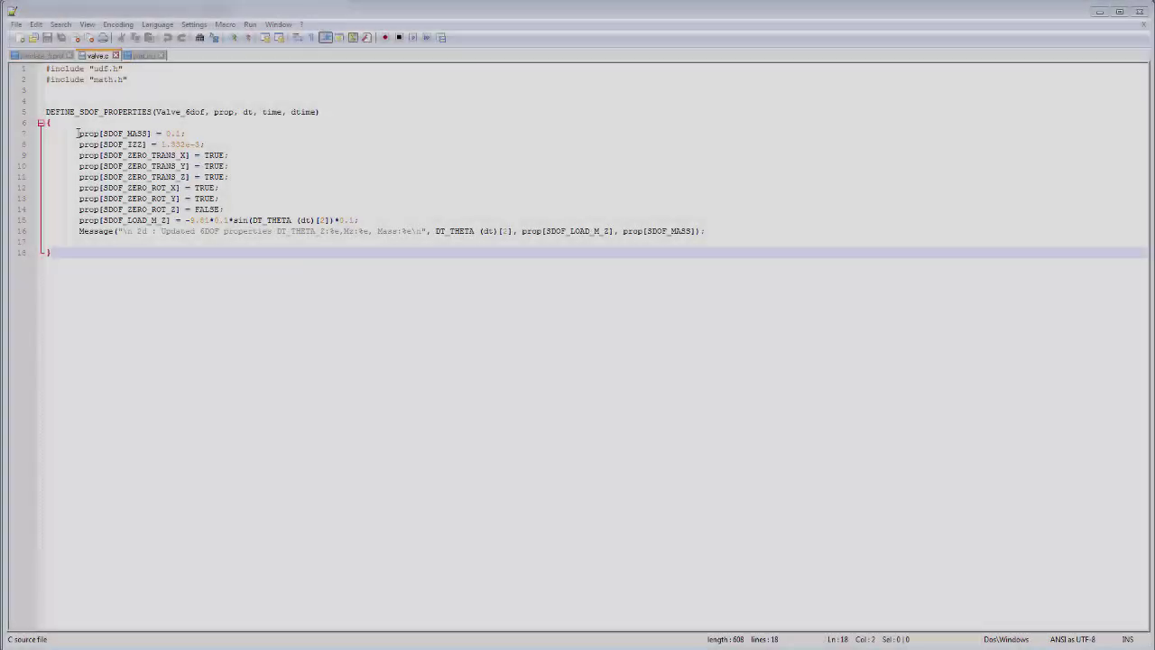
Highlight the SDOF_MASS, SDOF_IZZ, six constraint and SDOF_LOAD_M_Z lines in valve.c.
drag(79, 134, 189, 132)
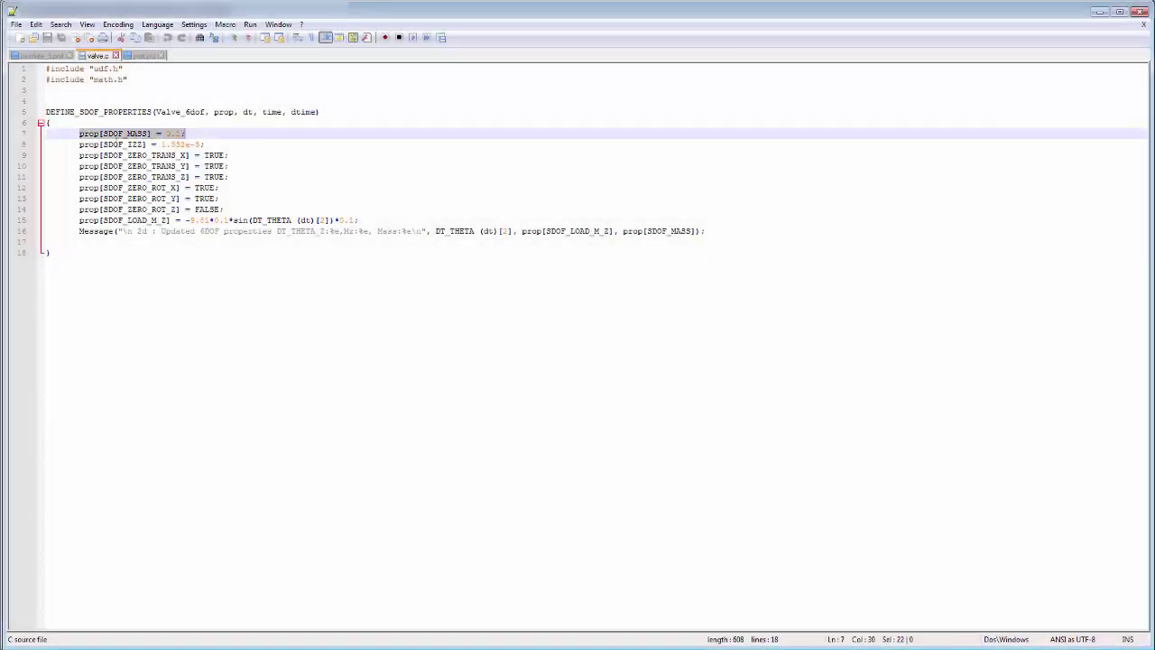
drag(77, 144, 206, 145)
drag(78, 155, 228, 209)
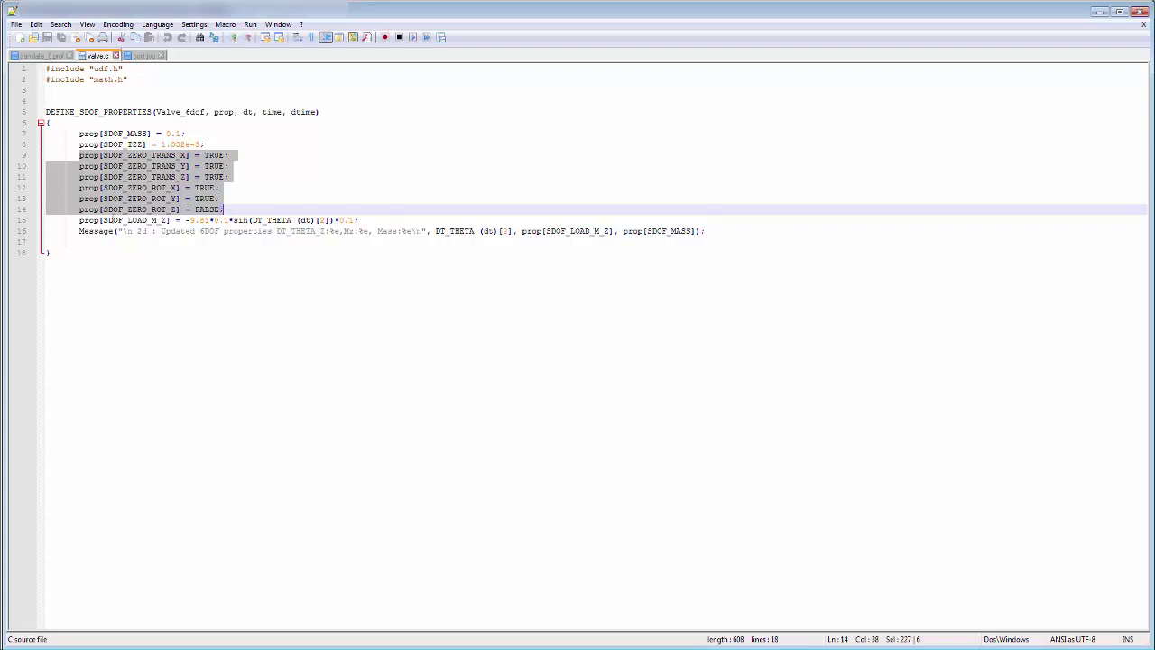
drag(76, 220, 361, 220)
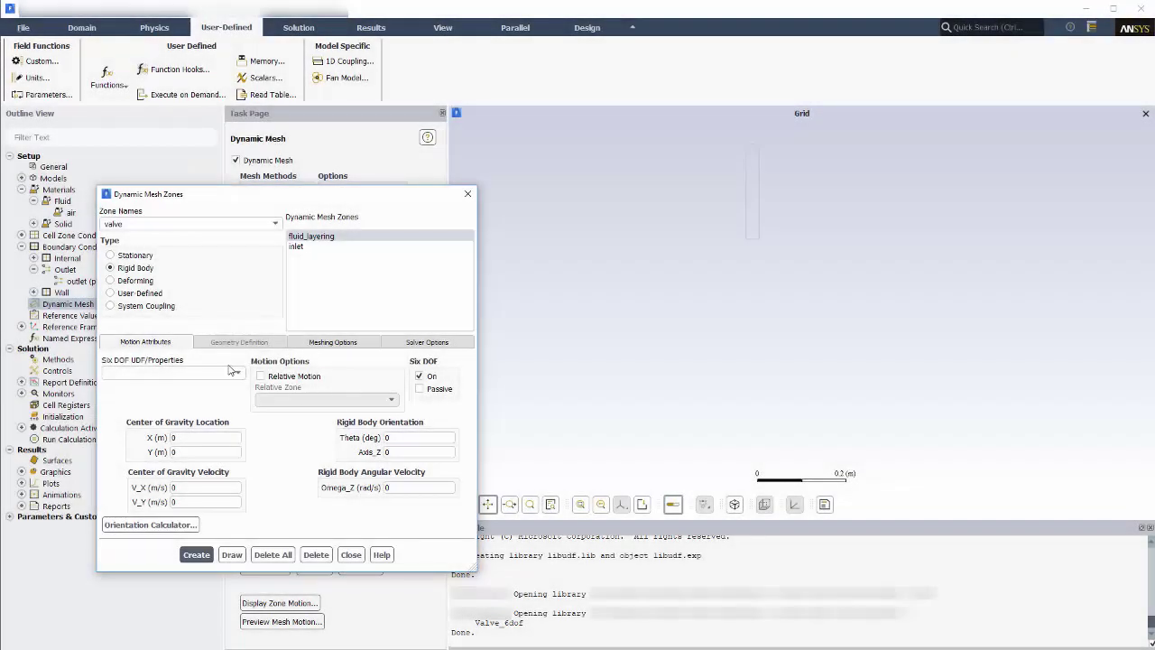
Give the valve zone Valve_6dof::libudf six-DOF properties, cell height 0, and create it.
click(238, 373)
click(185, 385)
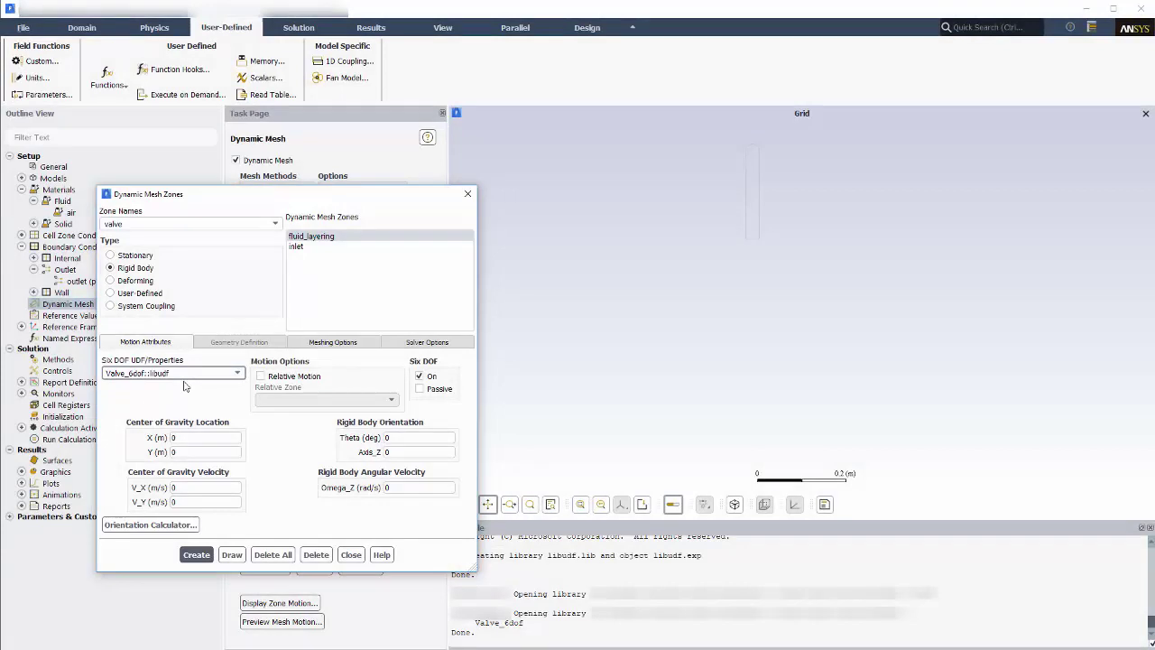
click(320, 348)
double_click(330, 376)
text(0)
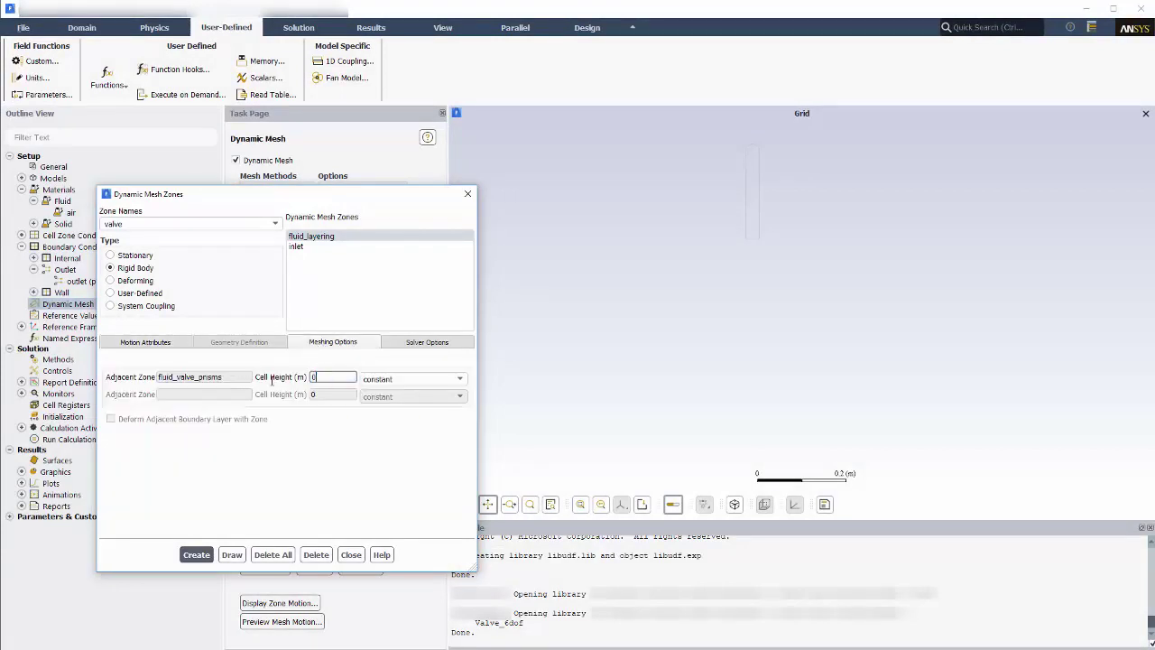
click(198, 555)
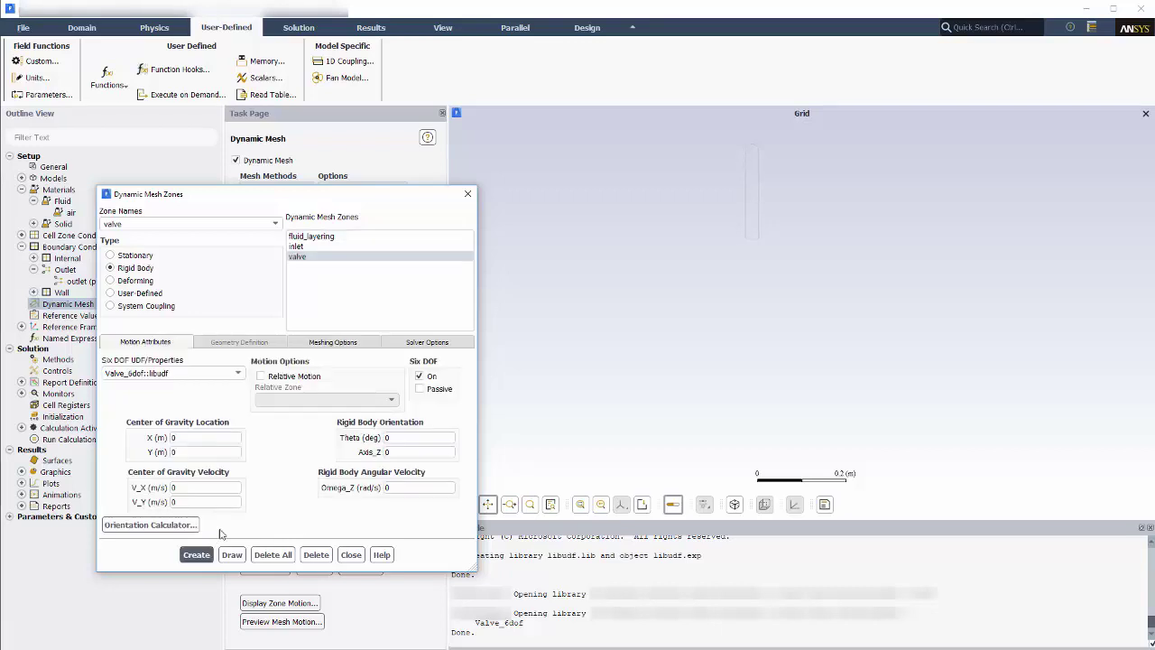
Create fluid_valve_prisms as a passive six-DOF rigid-body zone.
click(275, 224)
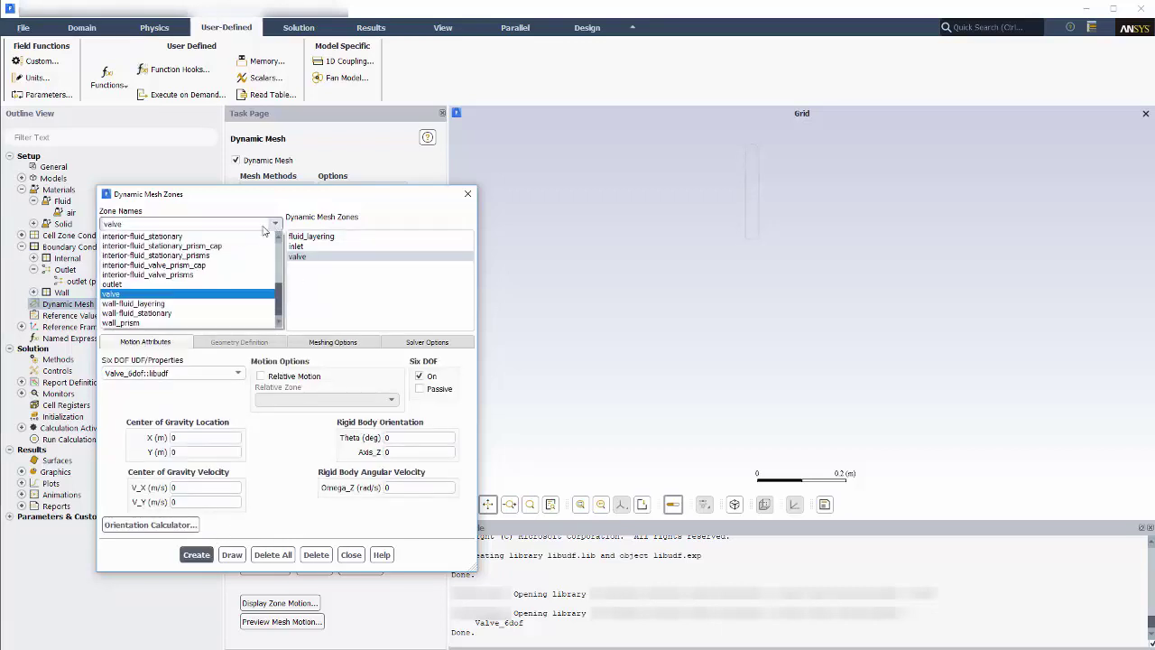
scroll(217, 246, up, 4)
click(217, 274)
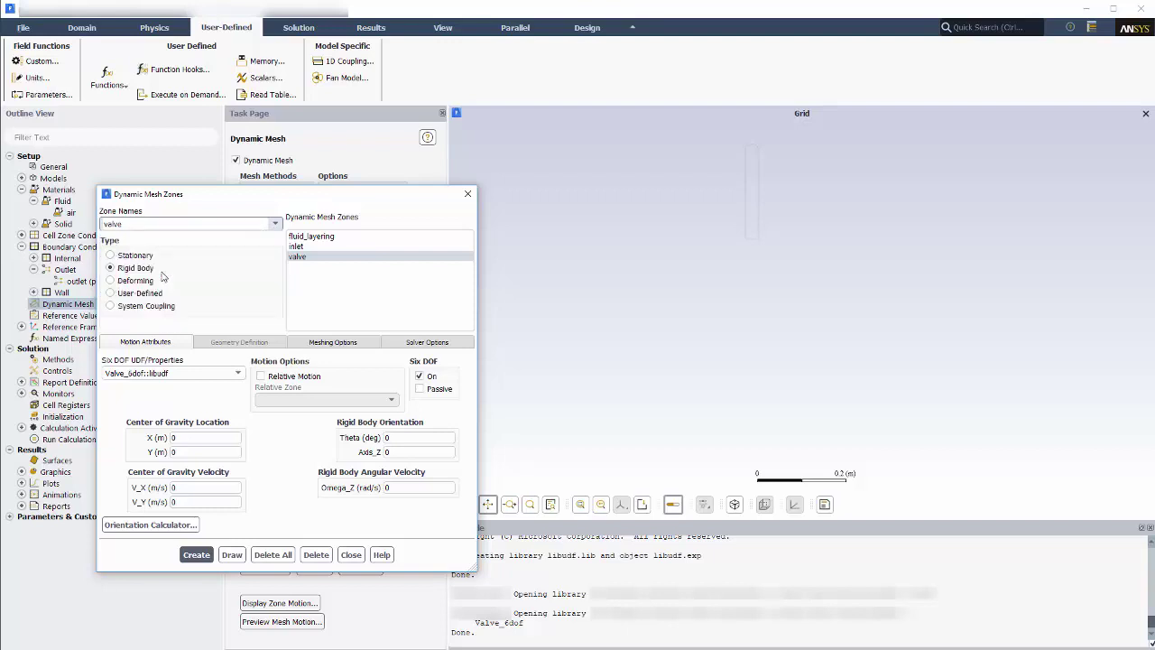
click(232, 554)
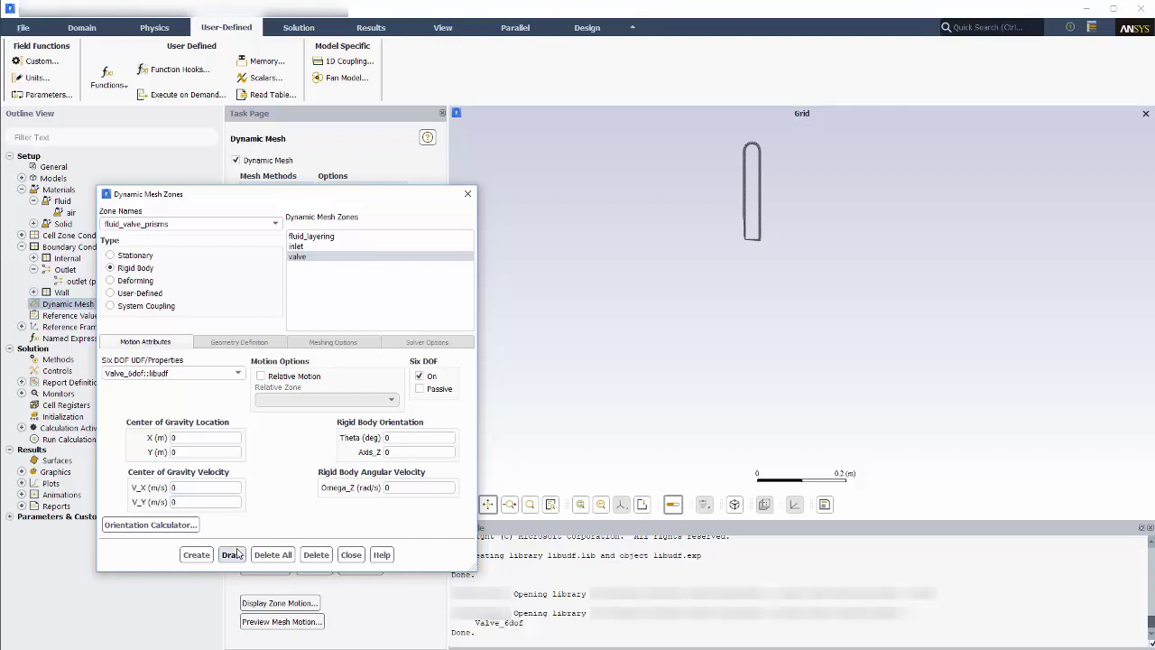
click(236, 553)
click(418, 389)
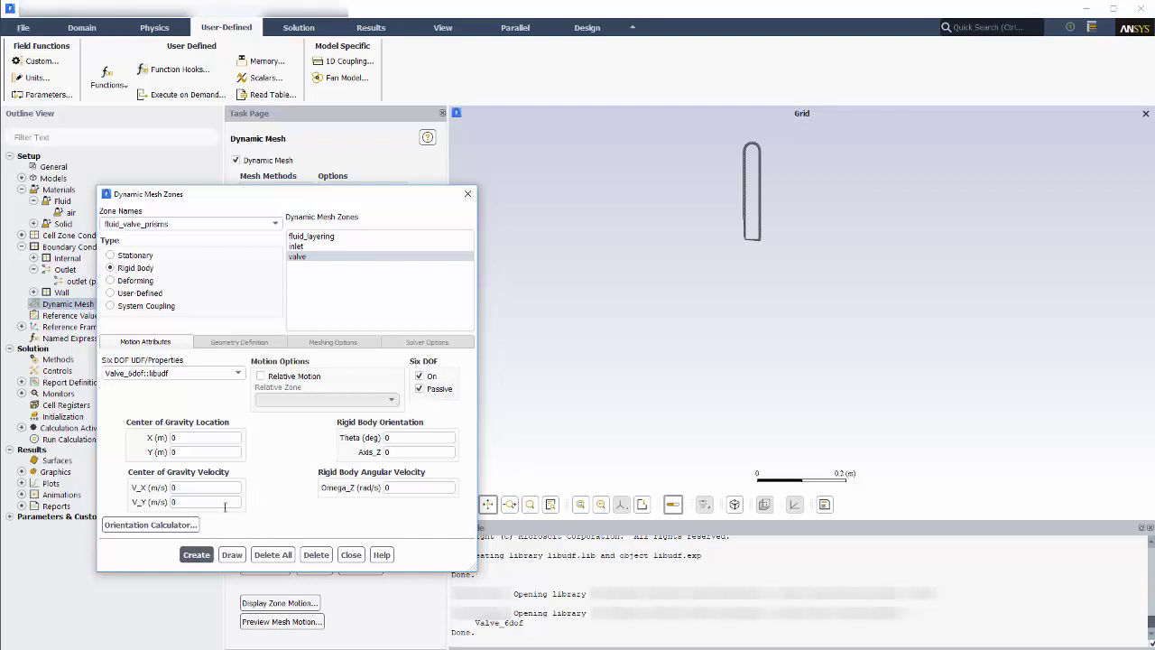
click(196, 554)
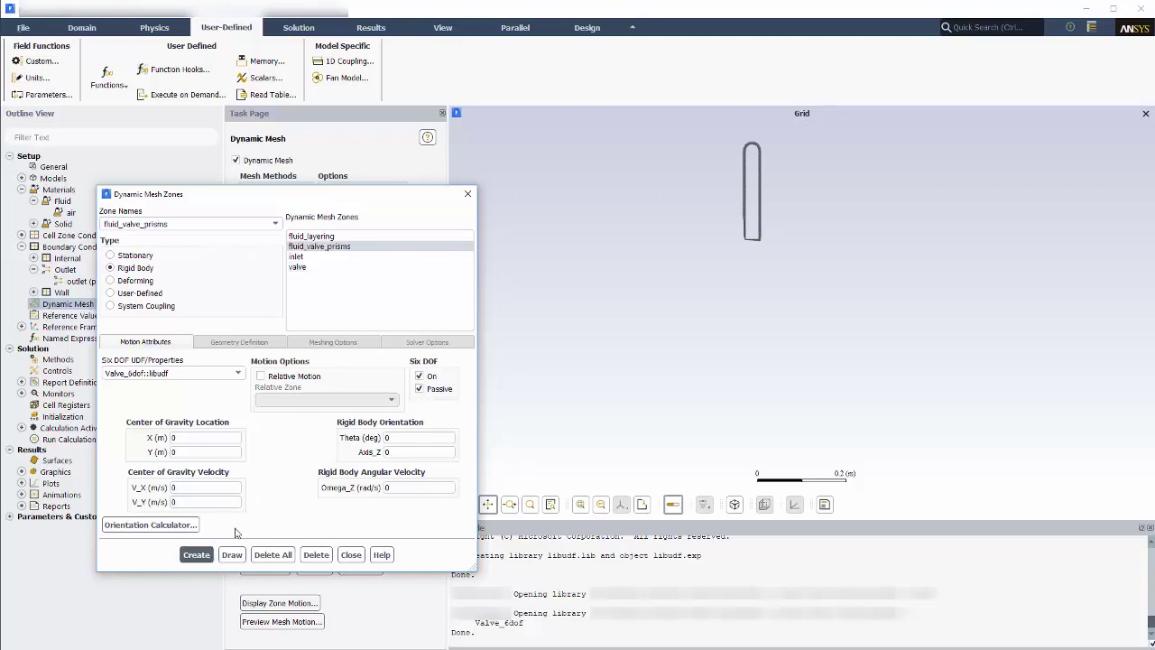
Make fluid_remeshing a deforming zone with zone-specific remeshing and show its scale info.
click(275, 224)
click(159, 246)
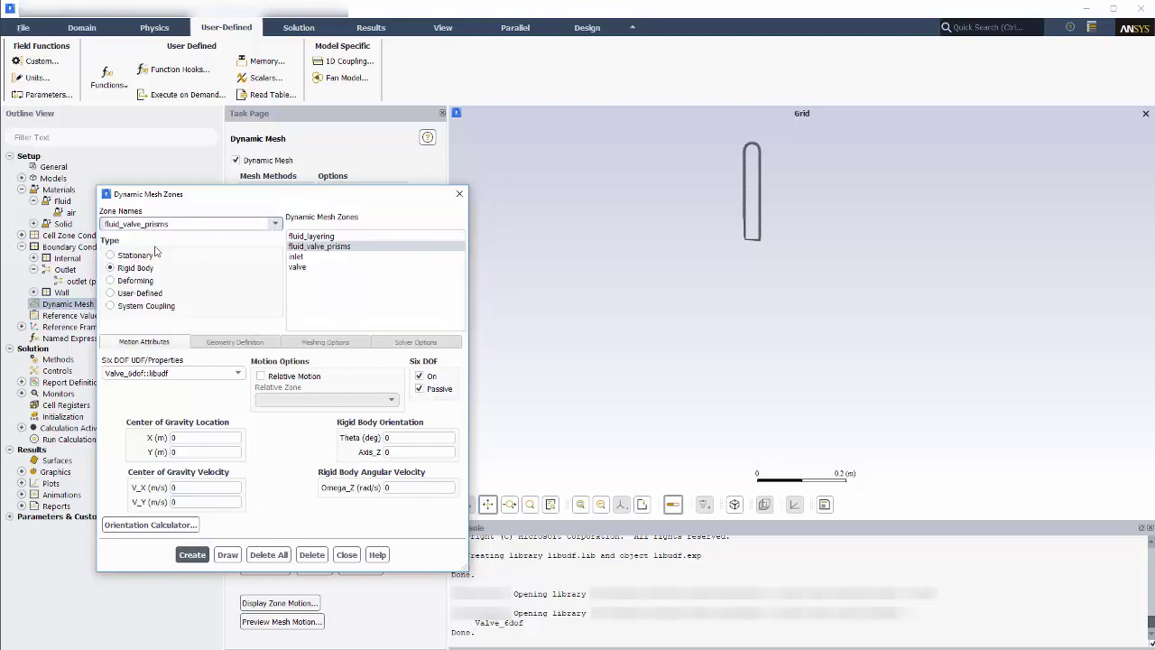
click(227, 553)
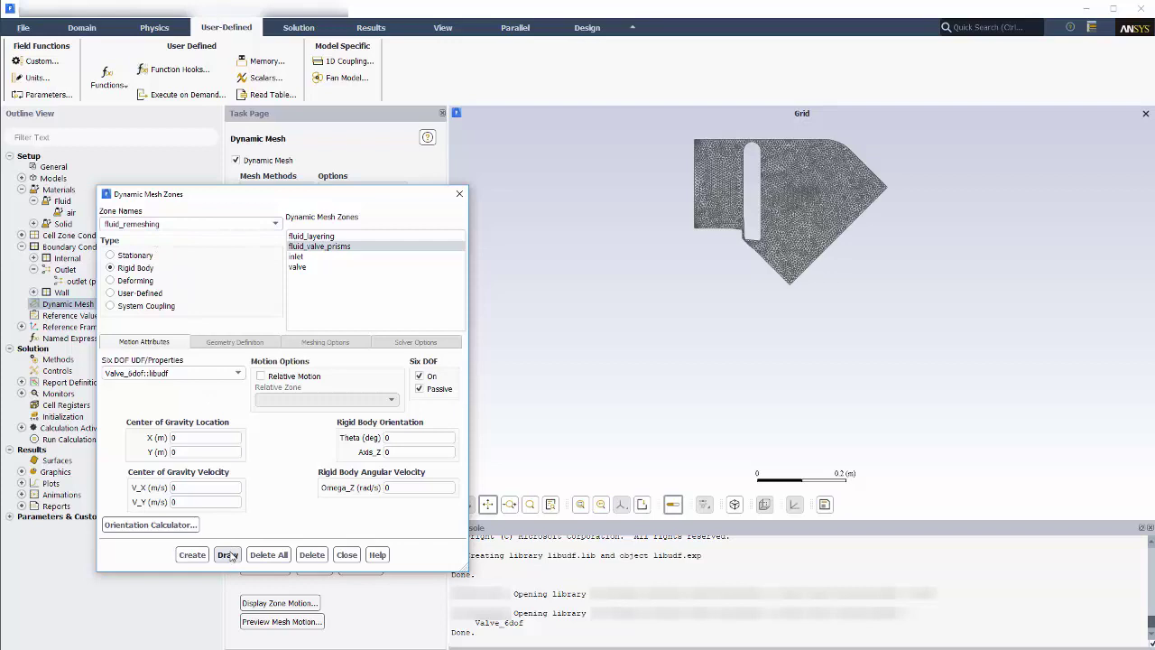
click(150, 280)
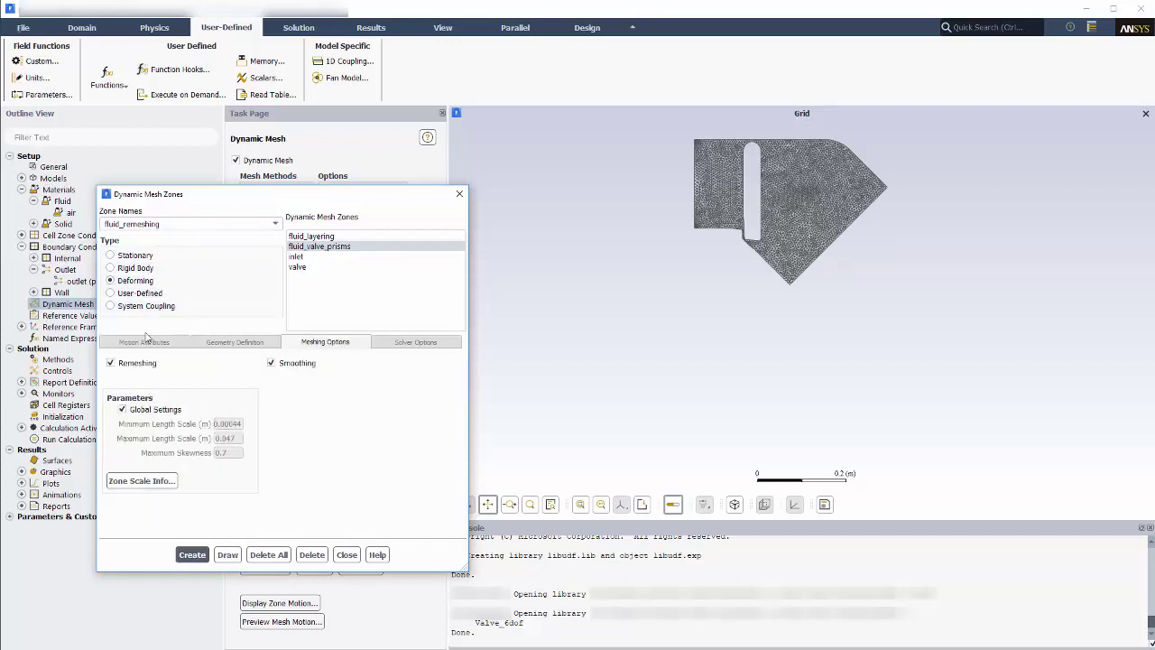
click(147, 409)
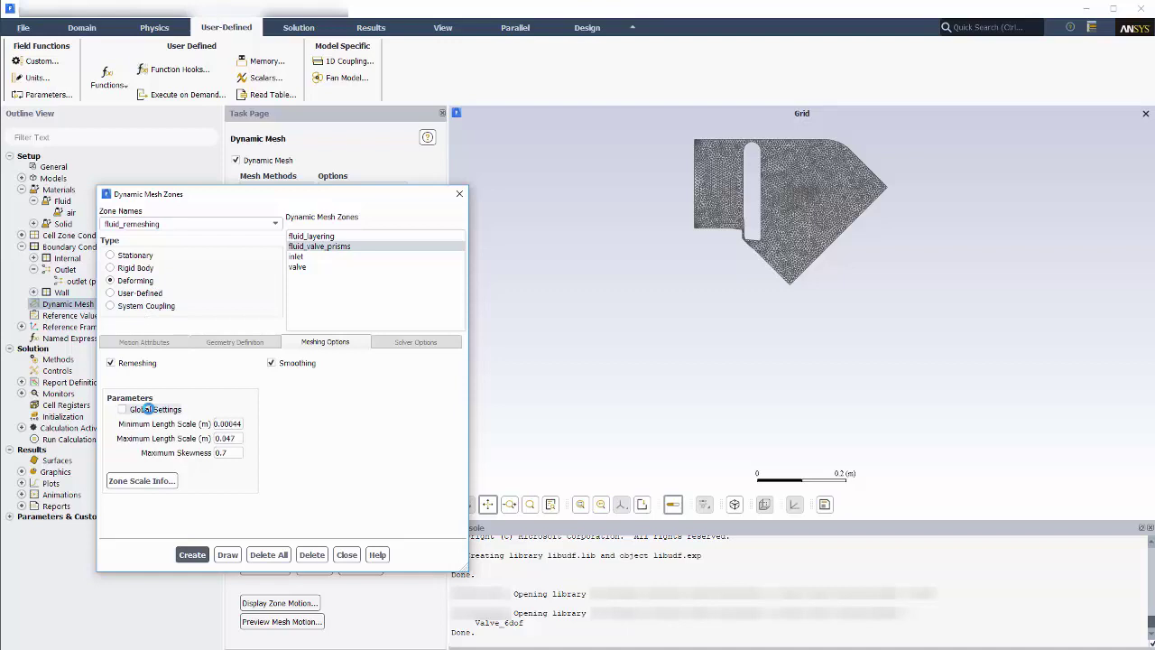
click(155, 481)
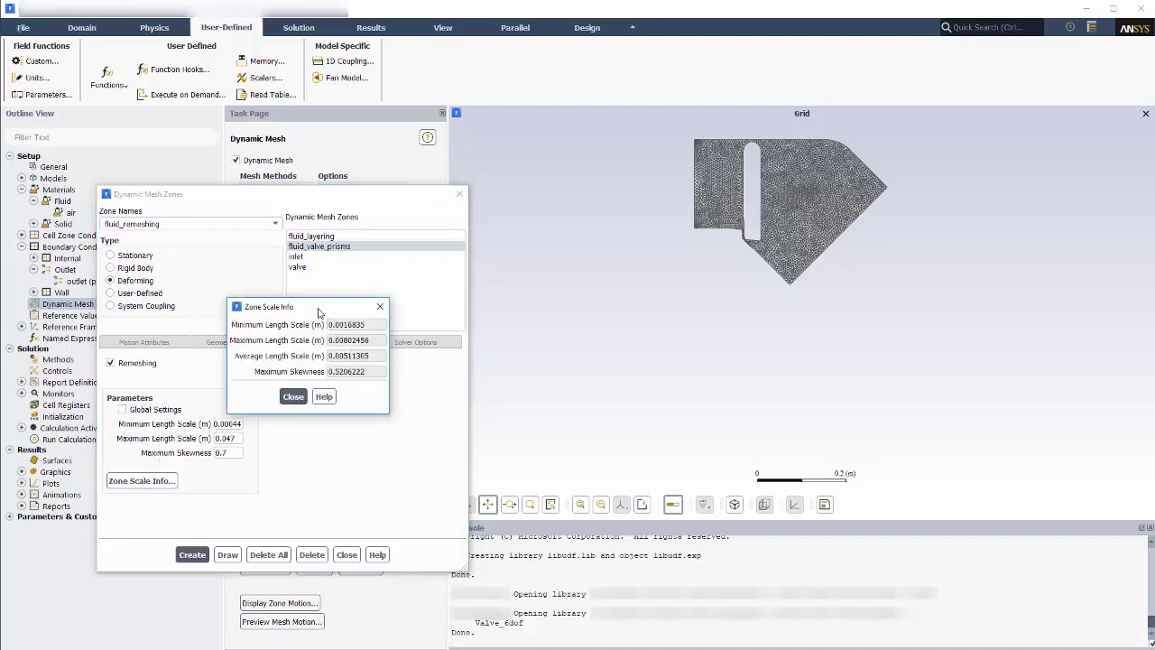
drag(306, 302, 566, 289)
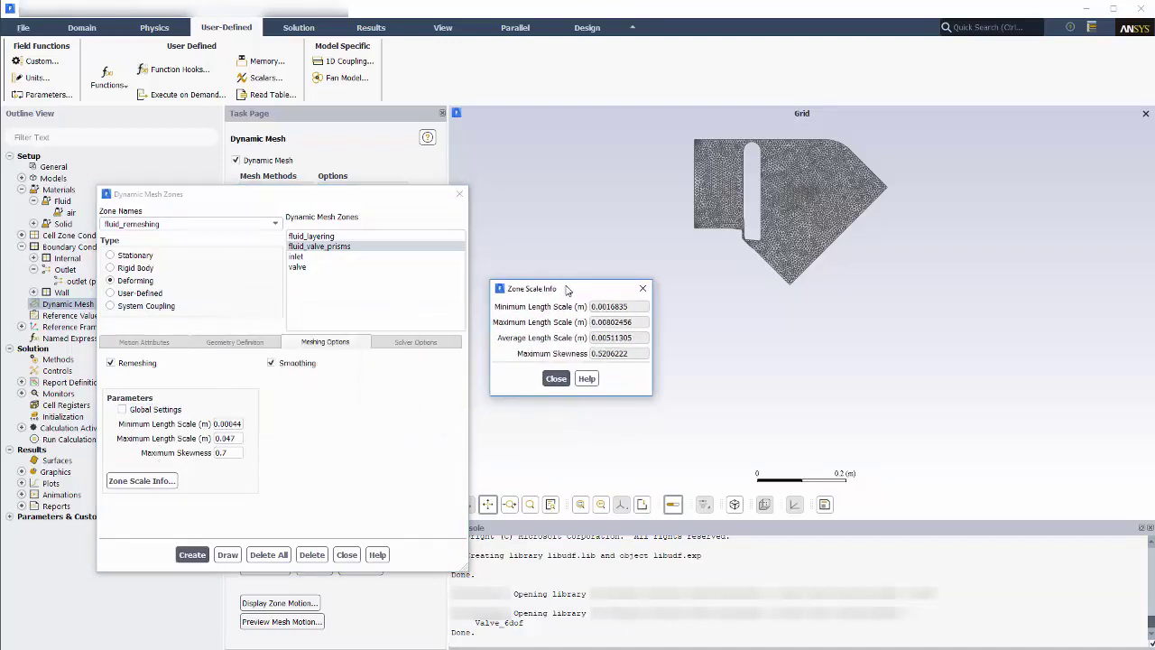
Set minimum length scale 0.002 and maximum 0.007, then create the zone.
double_click(227, 423)
text(0.002)
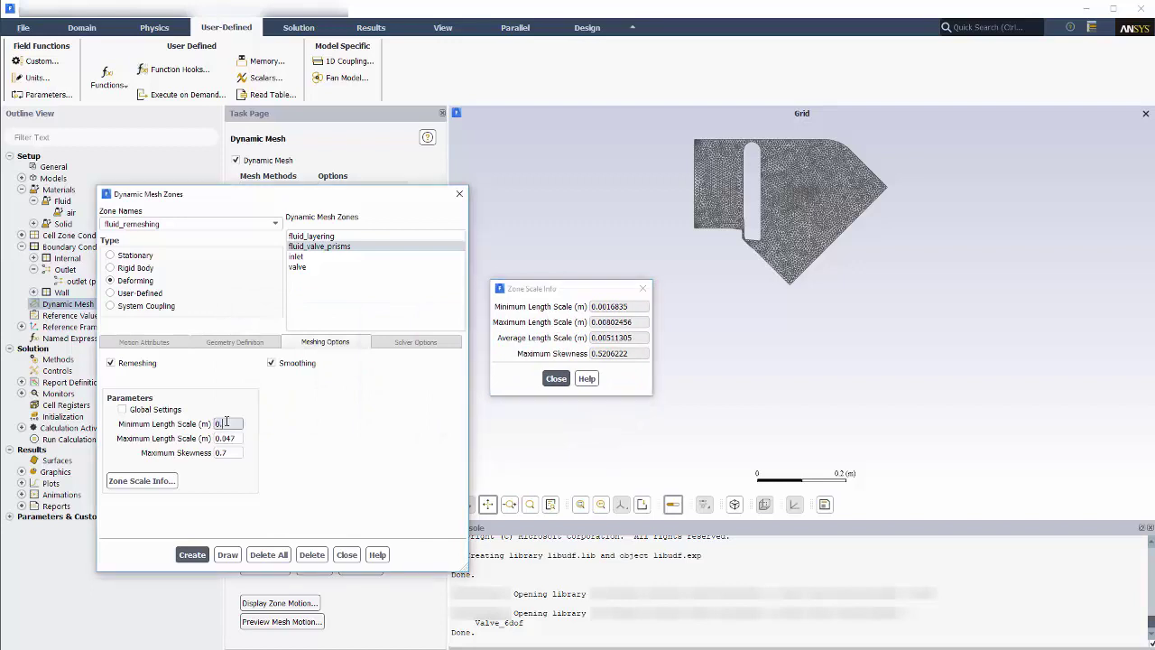
double_click(227, 437)
text(0.)
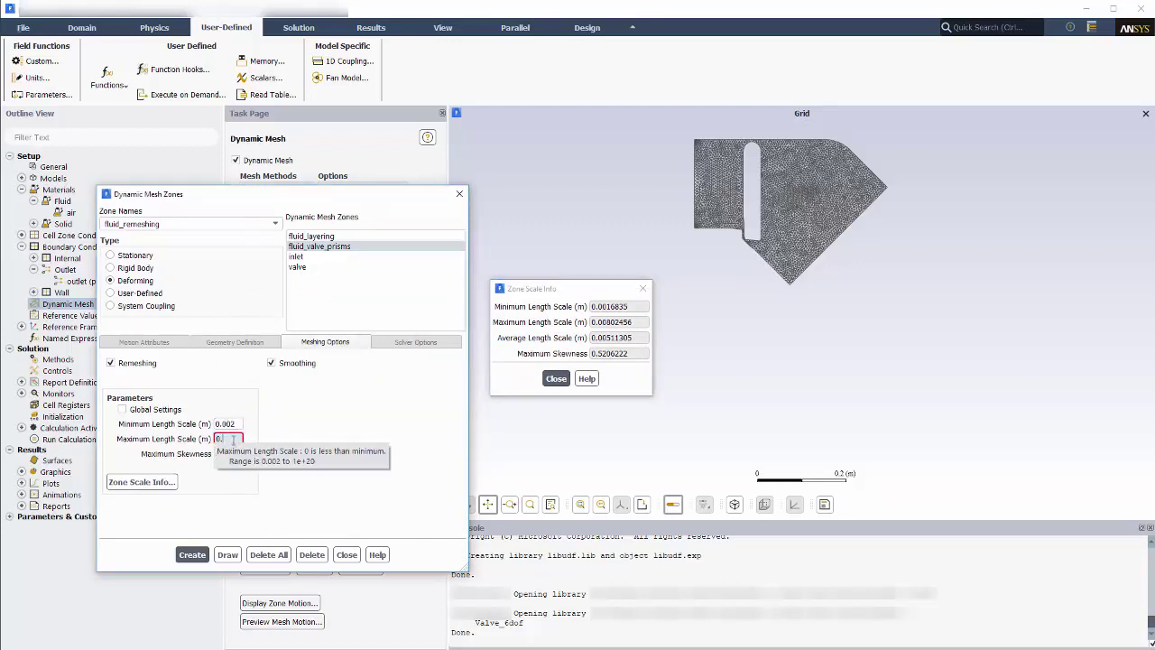
text(007)
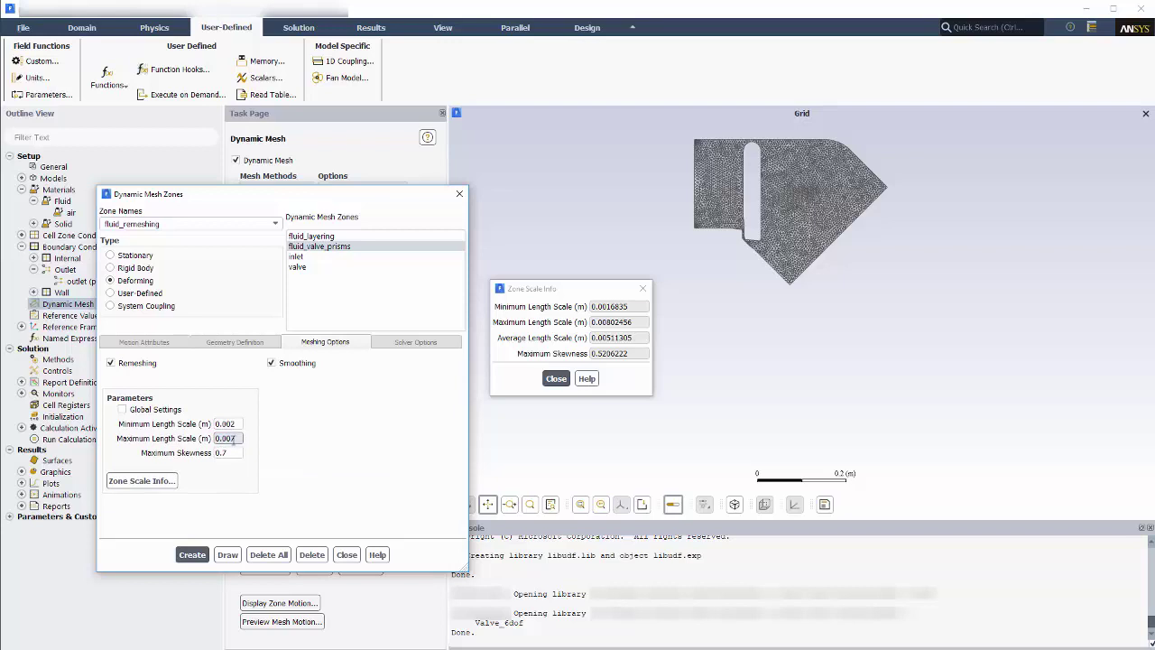
click(195, 554)
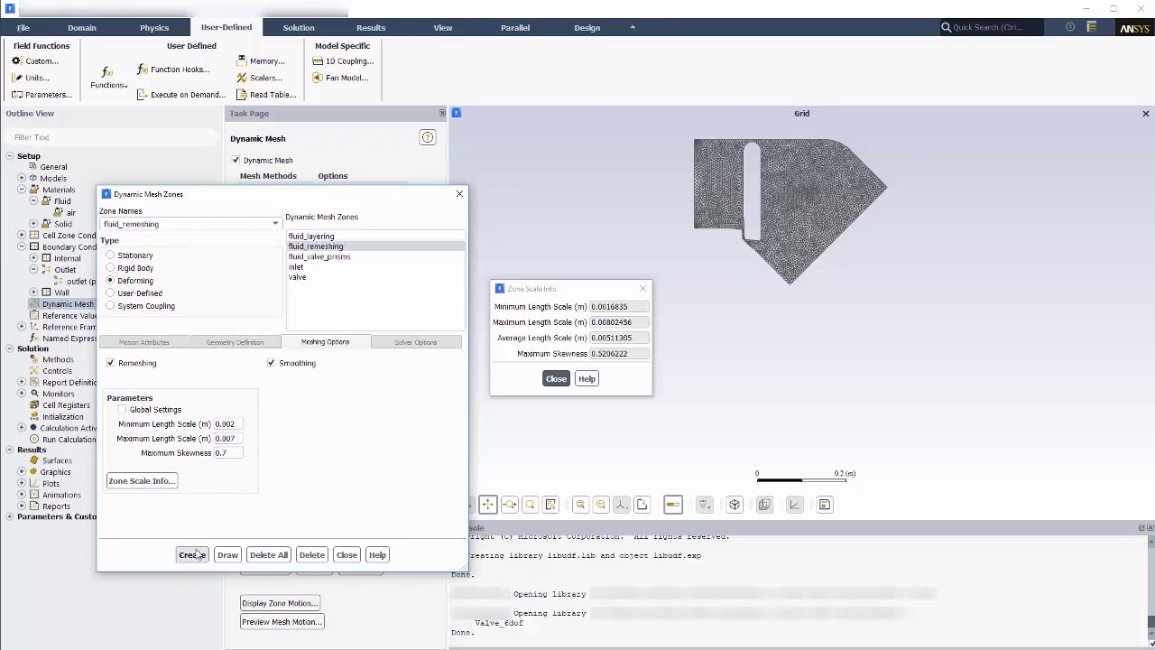
Create fluid_stationary_prisms as a stationary zone and close the zone windows.
click(271, 226)
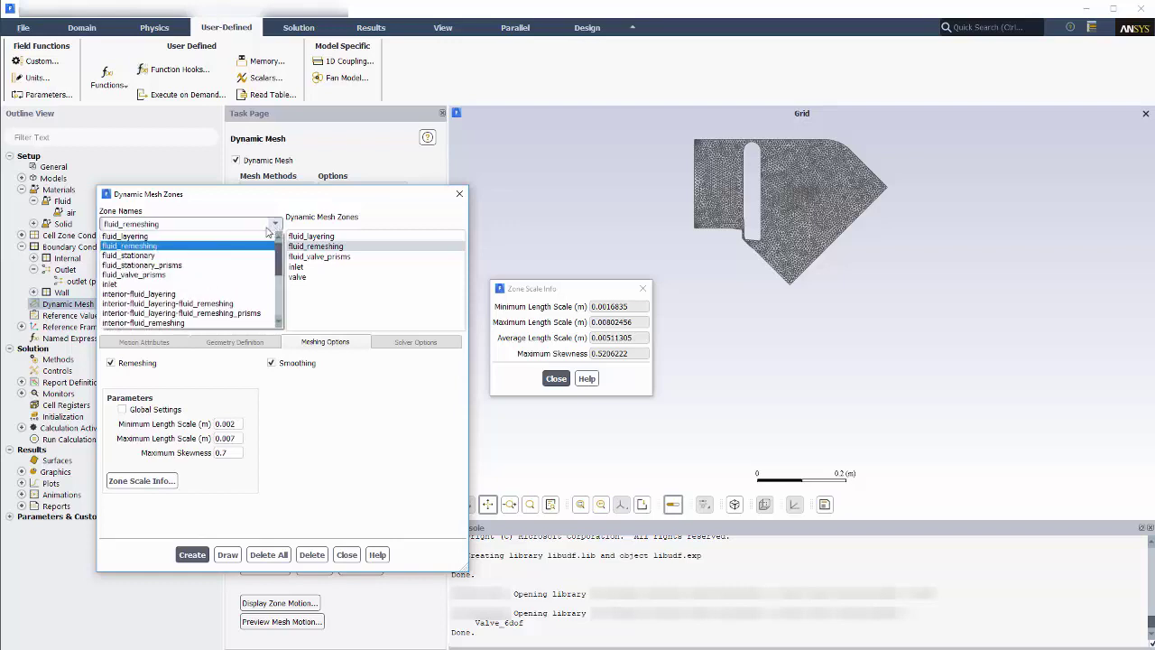
click(210, 265)
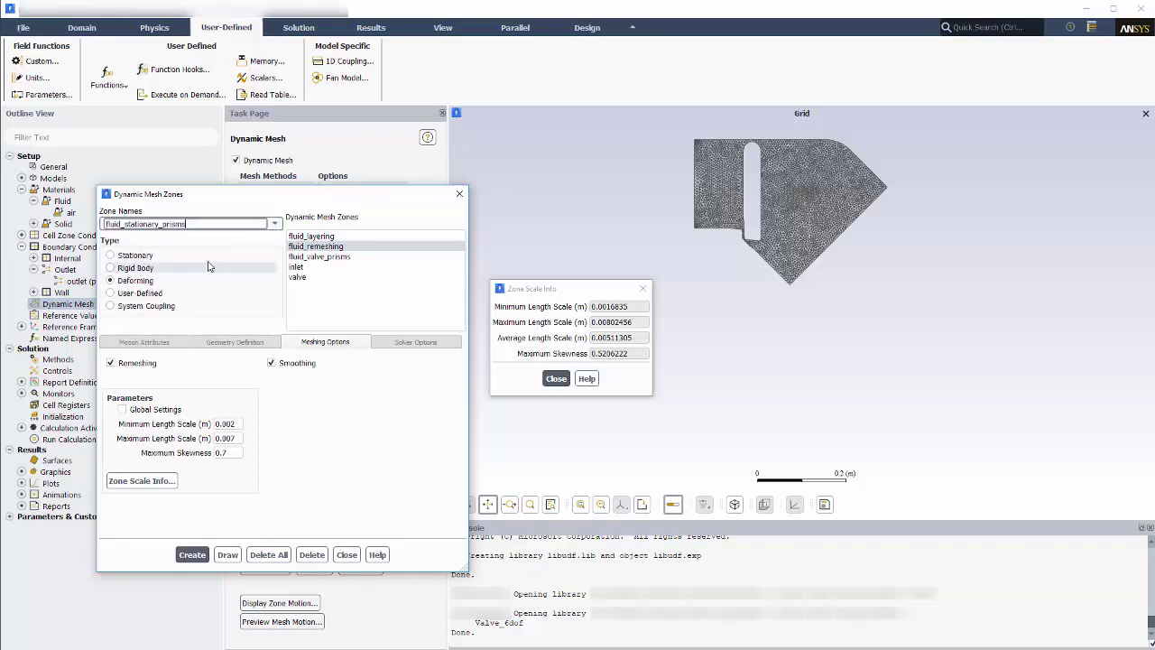
click(229, 554)
click(131, 258)
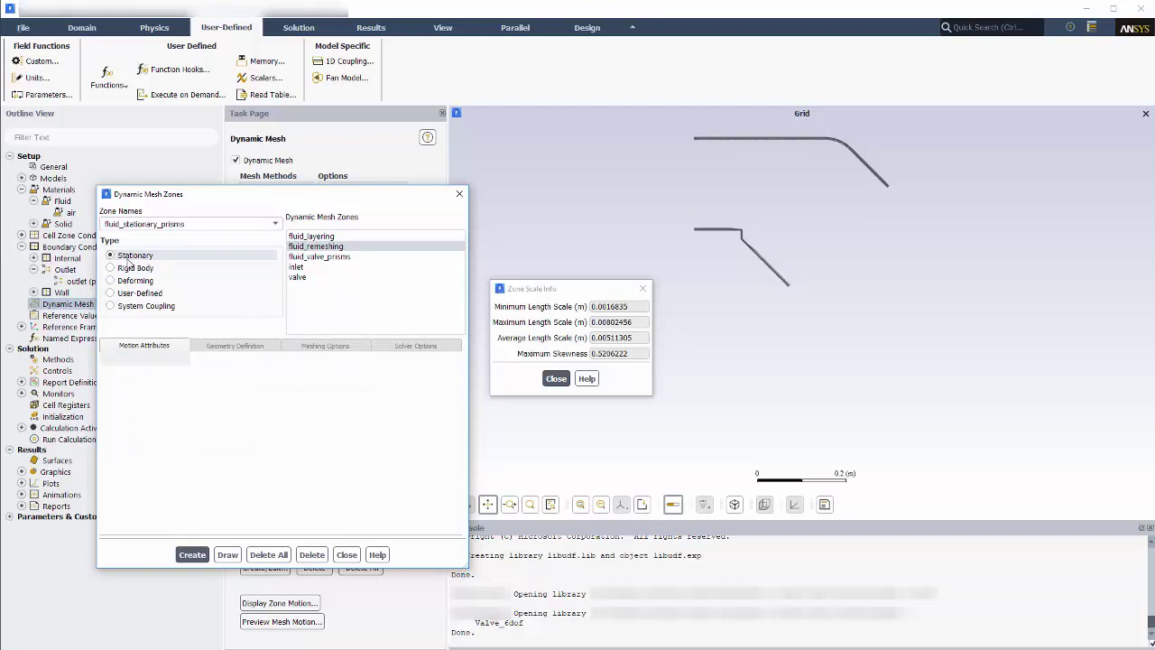
click(192, 552)
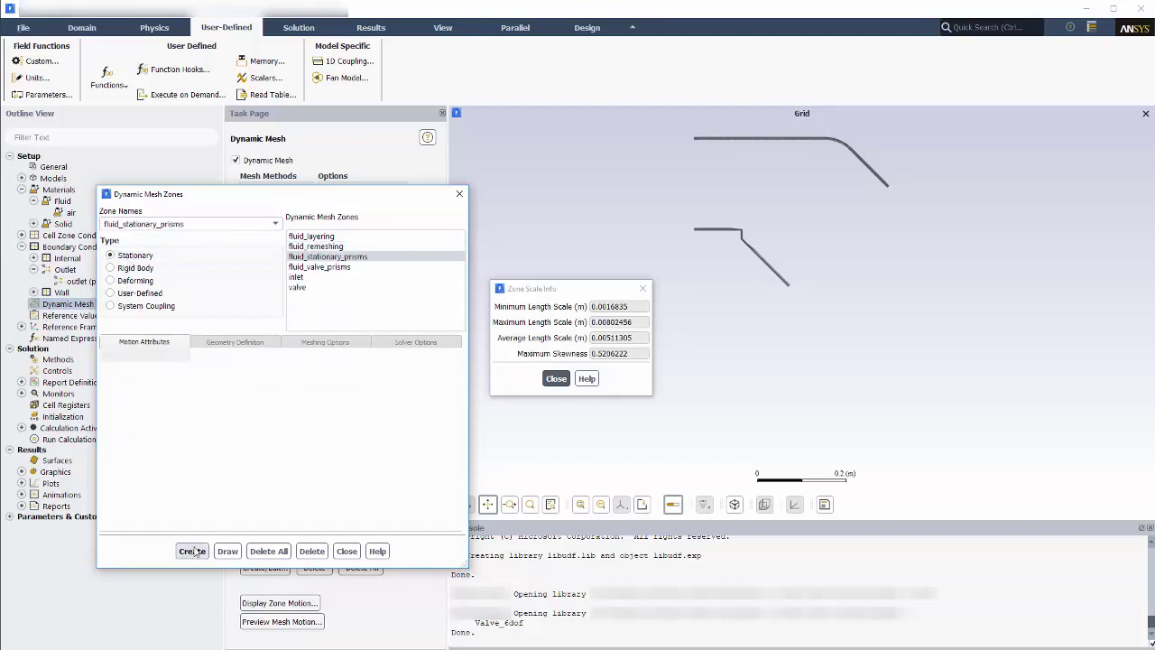
click(556, 378)
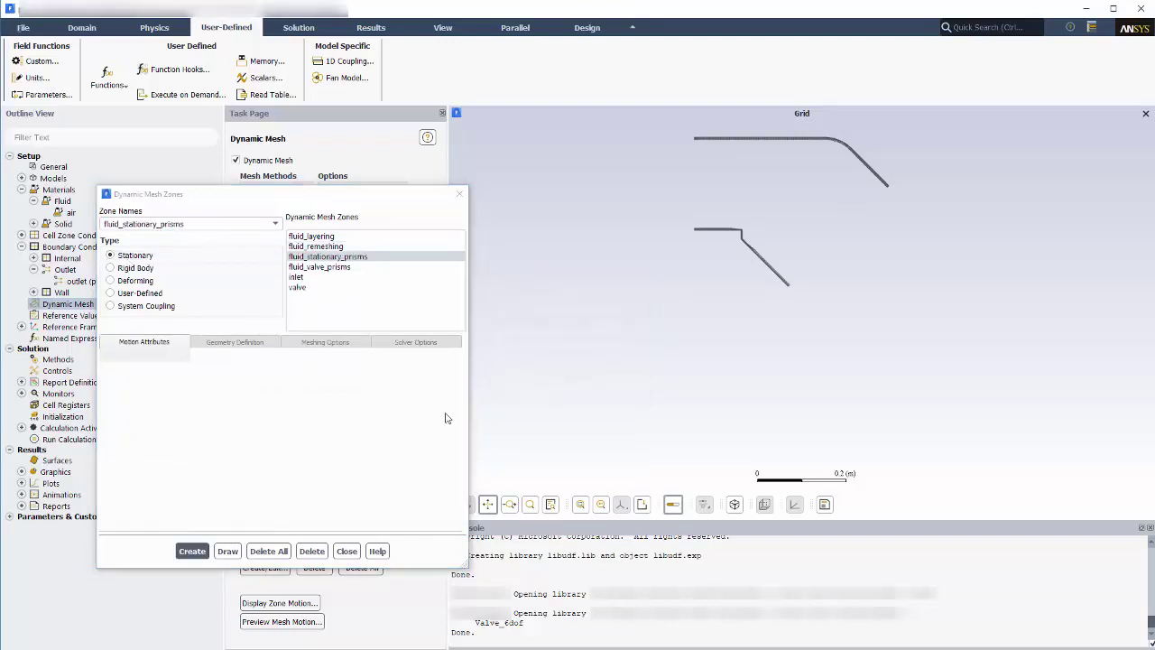
click(347, 550)
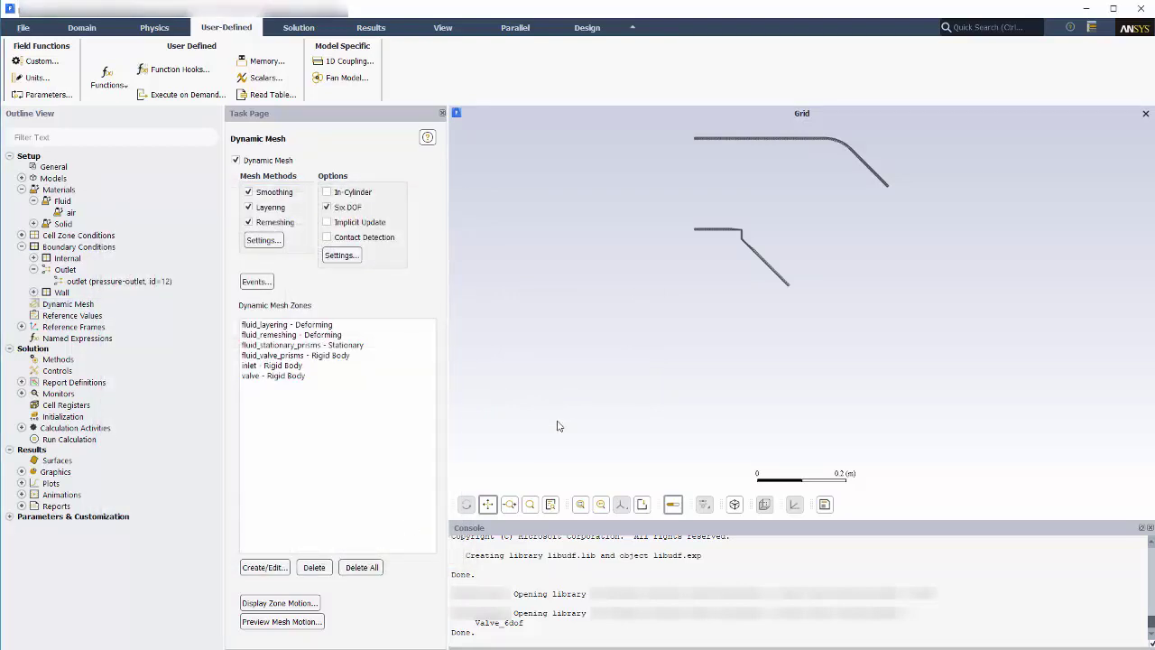